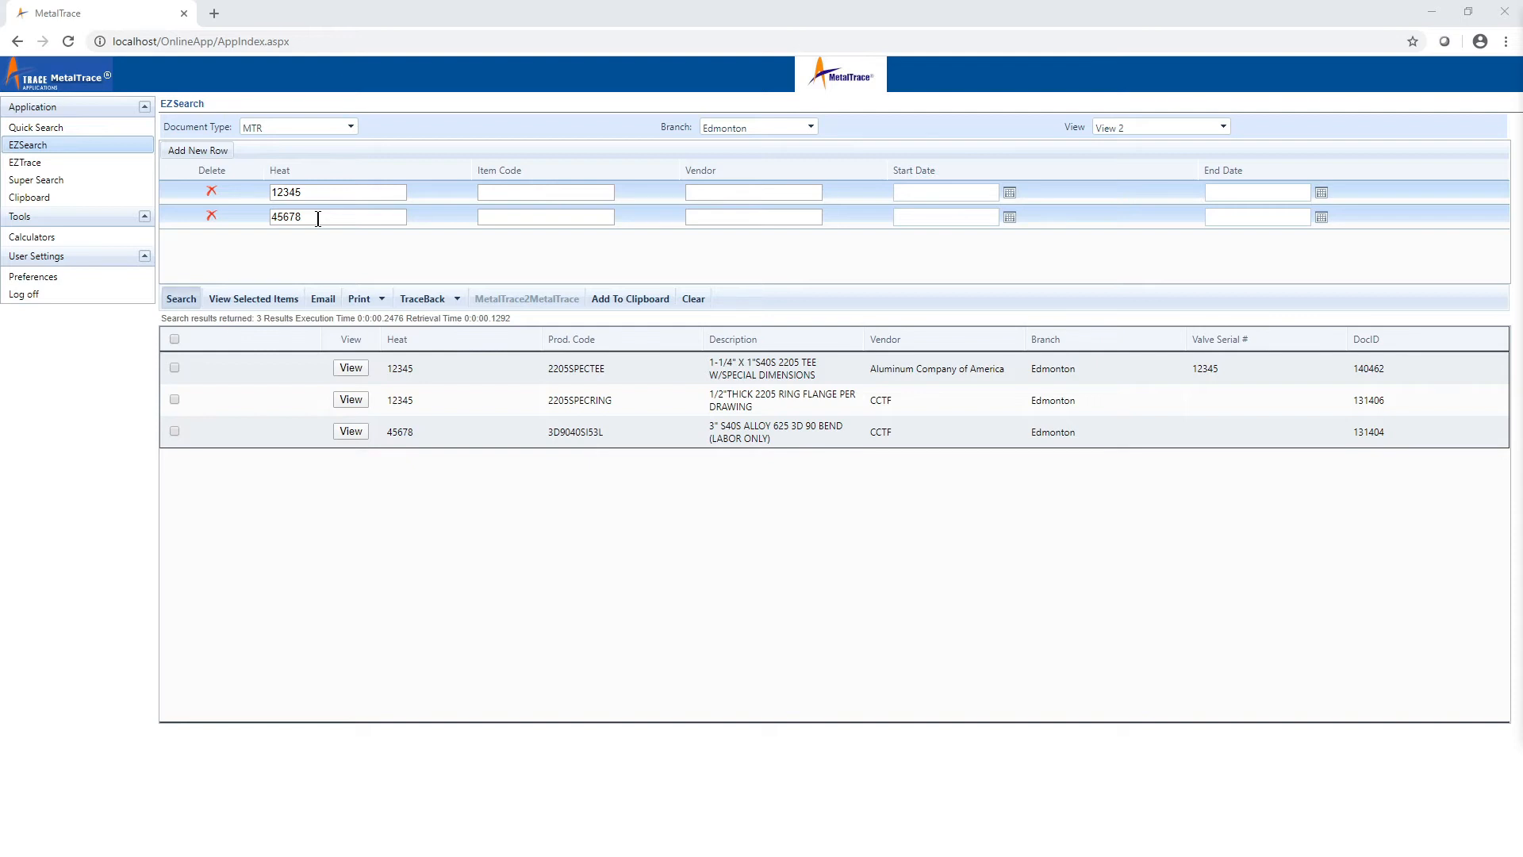
# Start an email with all the search results selected and fill in the recipient's e-mail address.
pyautogui.click(174, 367)
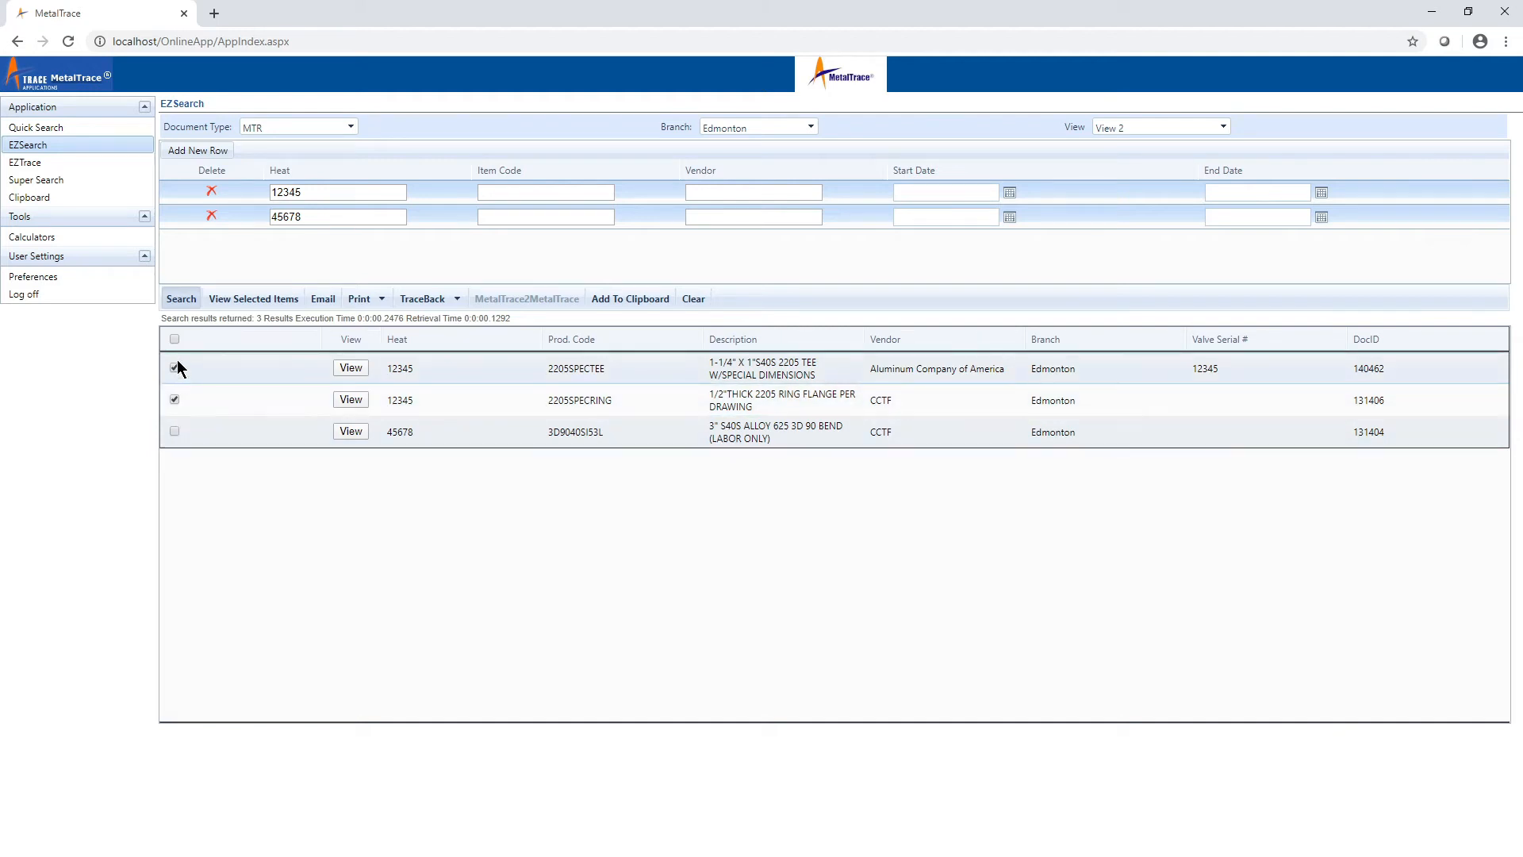
pyautogui.click(175, 340)
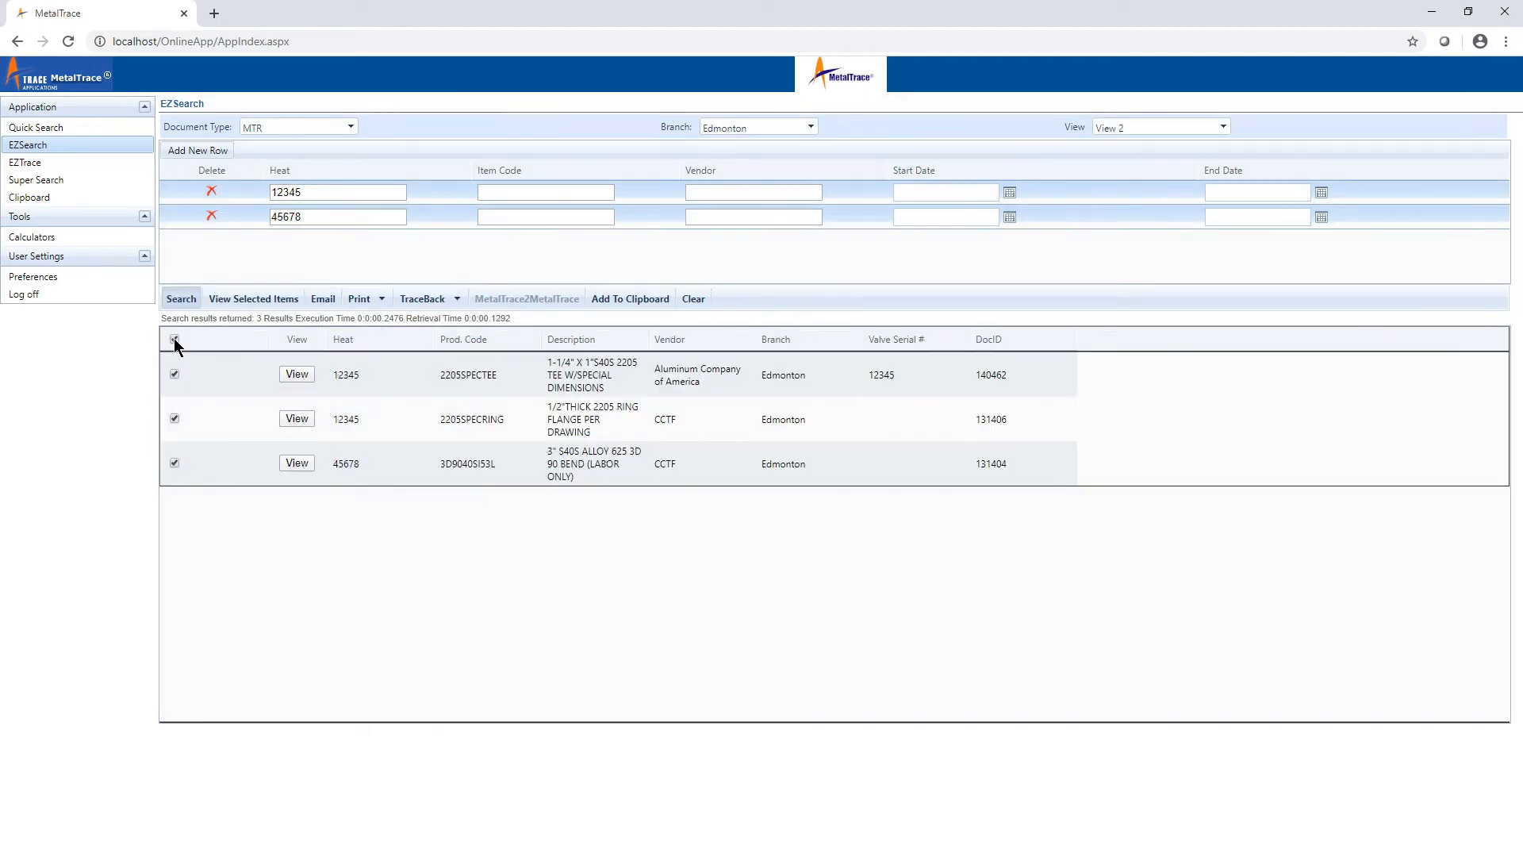
pyautogui.click(323, 303)
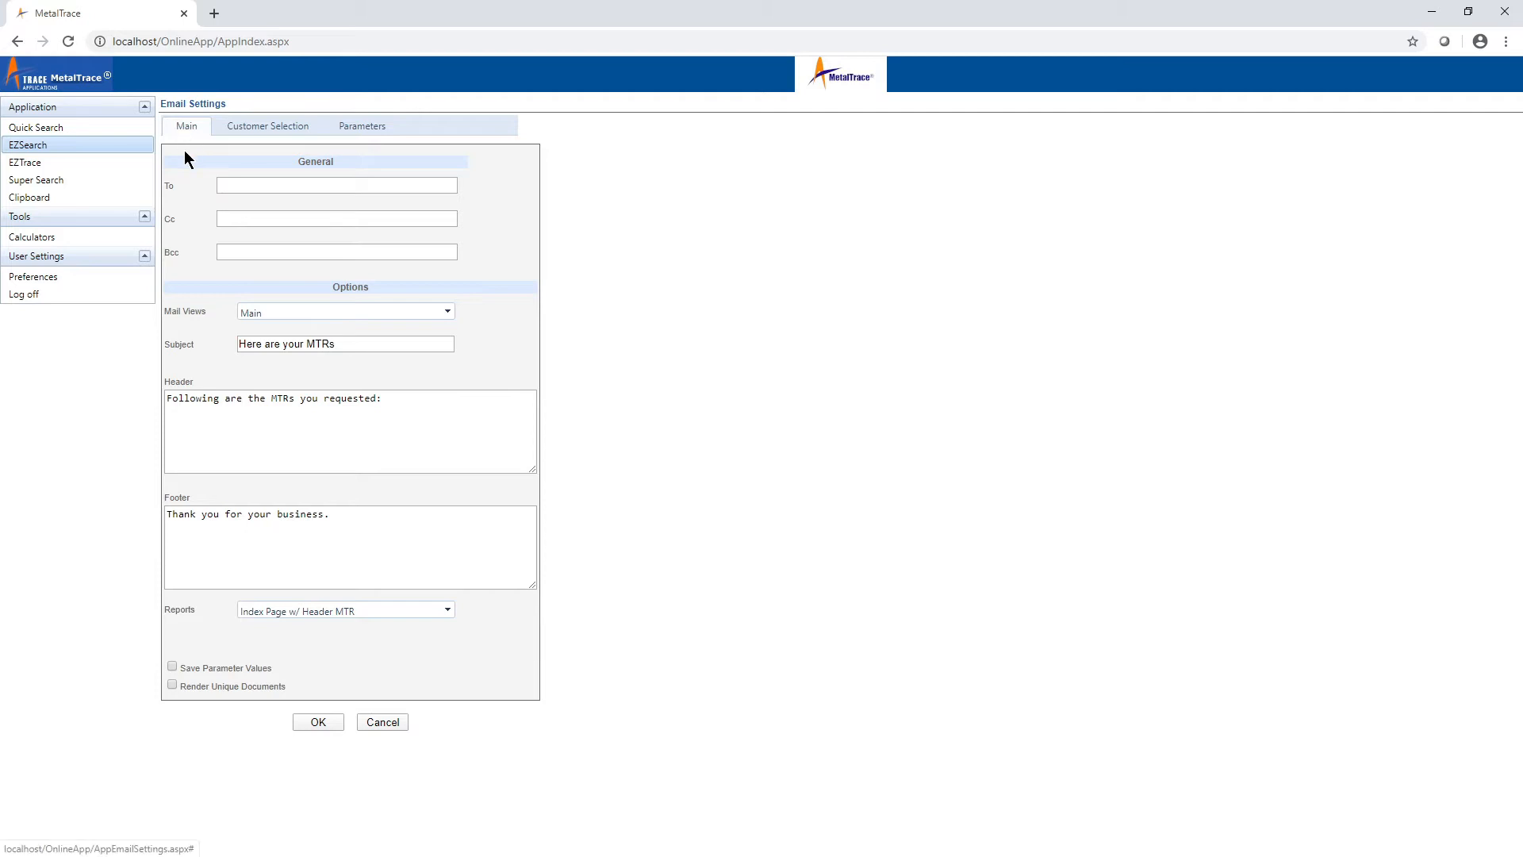
pyautogui.click(224, 184)
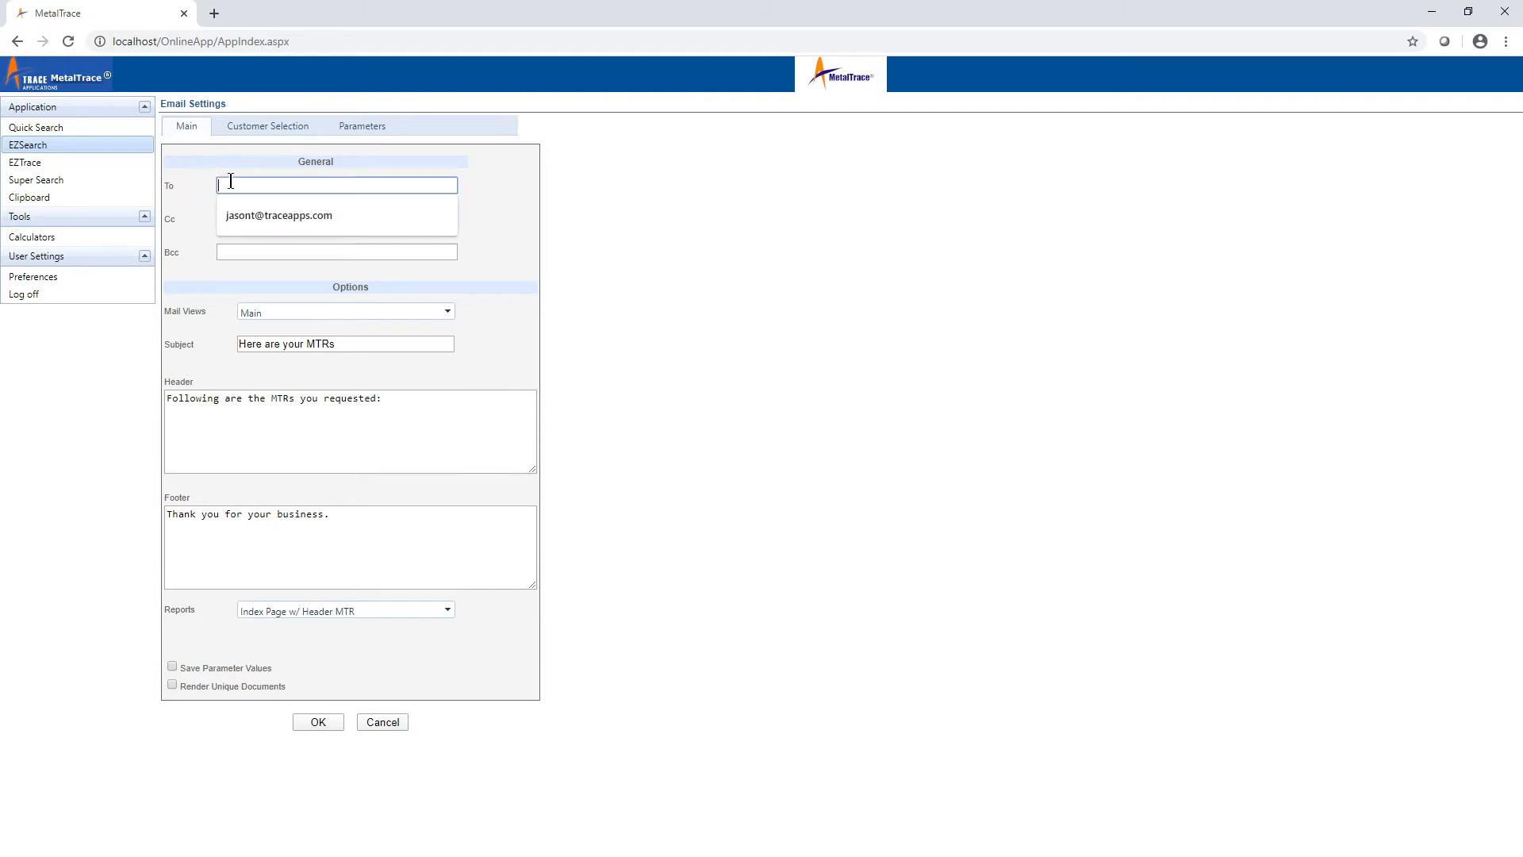
pyautogui.click(264, 214)
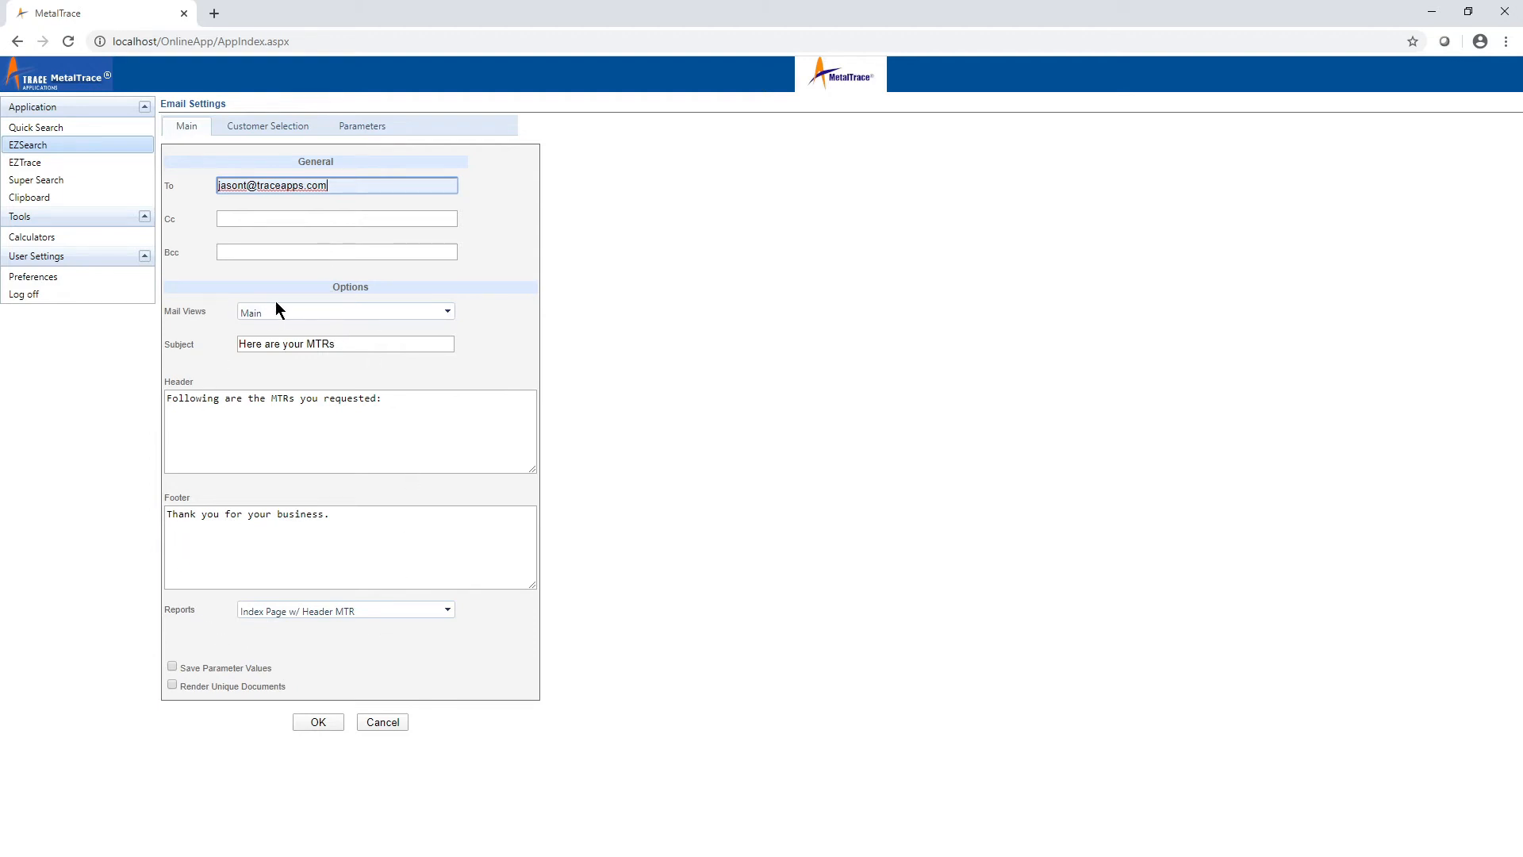
# Switch the email's mail view to Mail View 2 and back to Main.
pyautogui.click(445, 313)
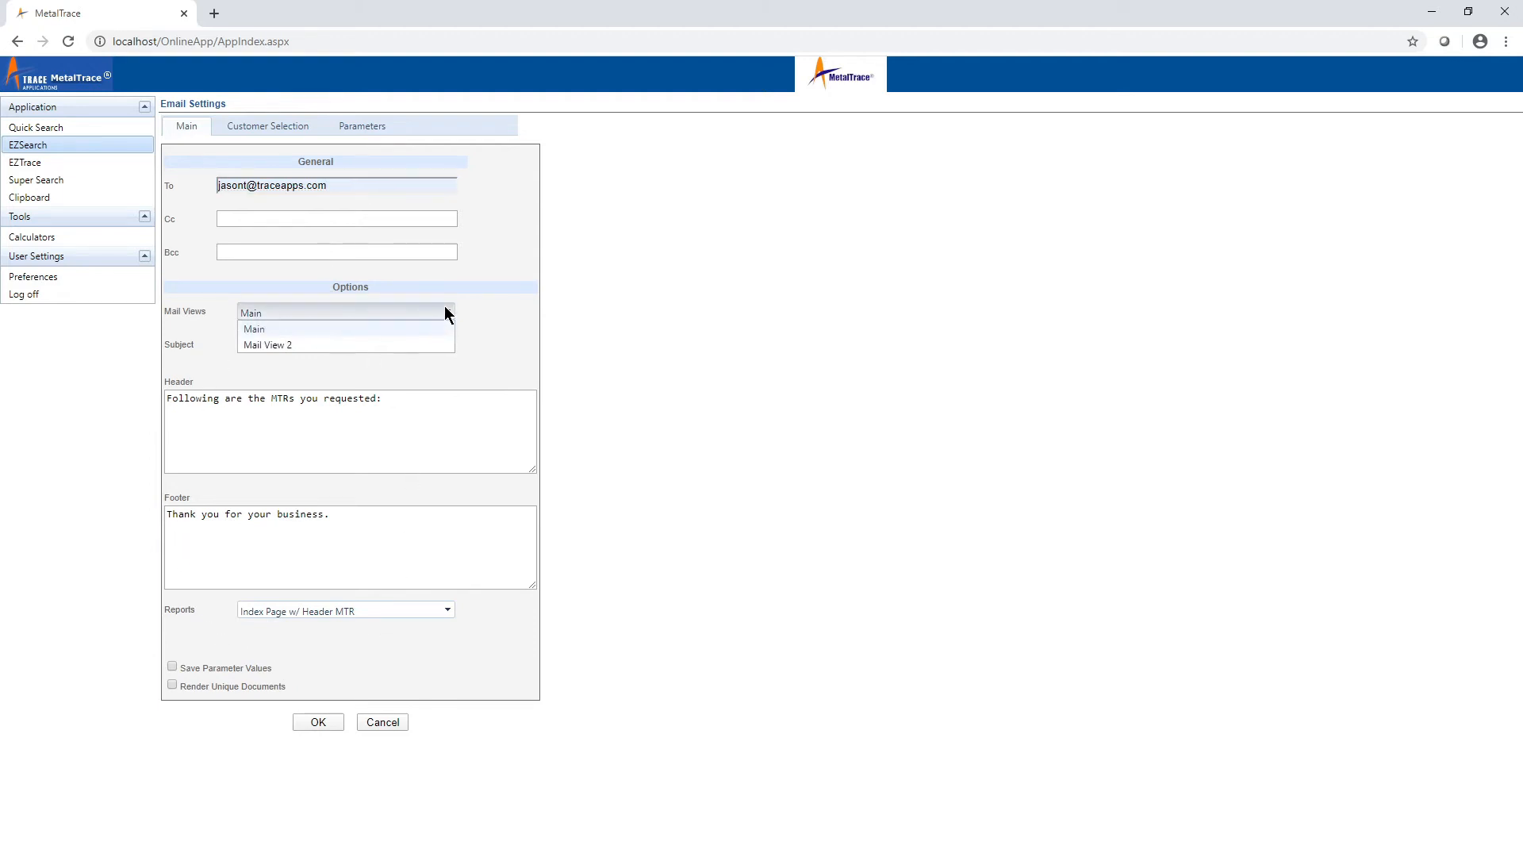
pyautogui.click(296, 344)
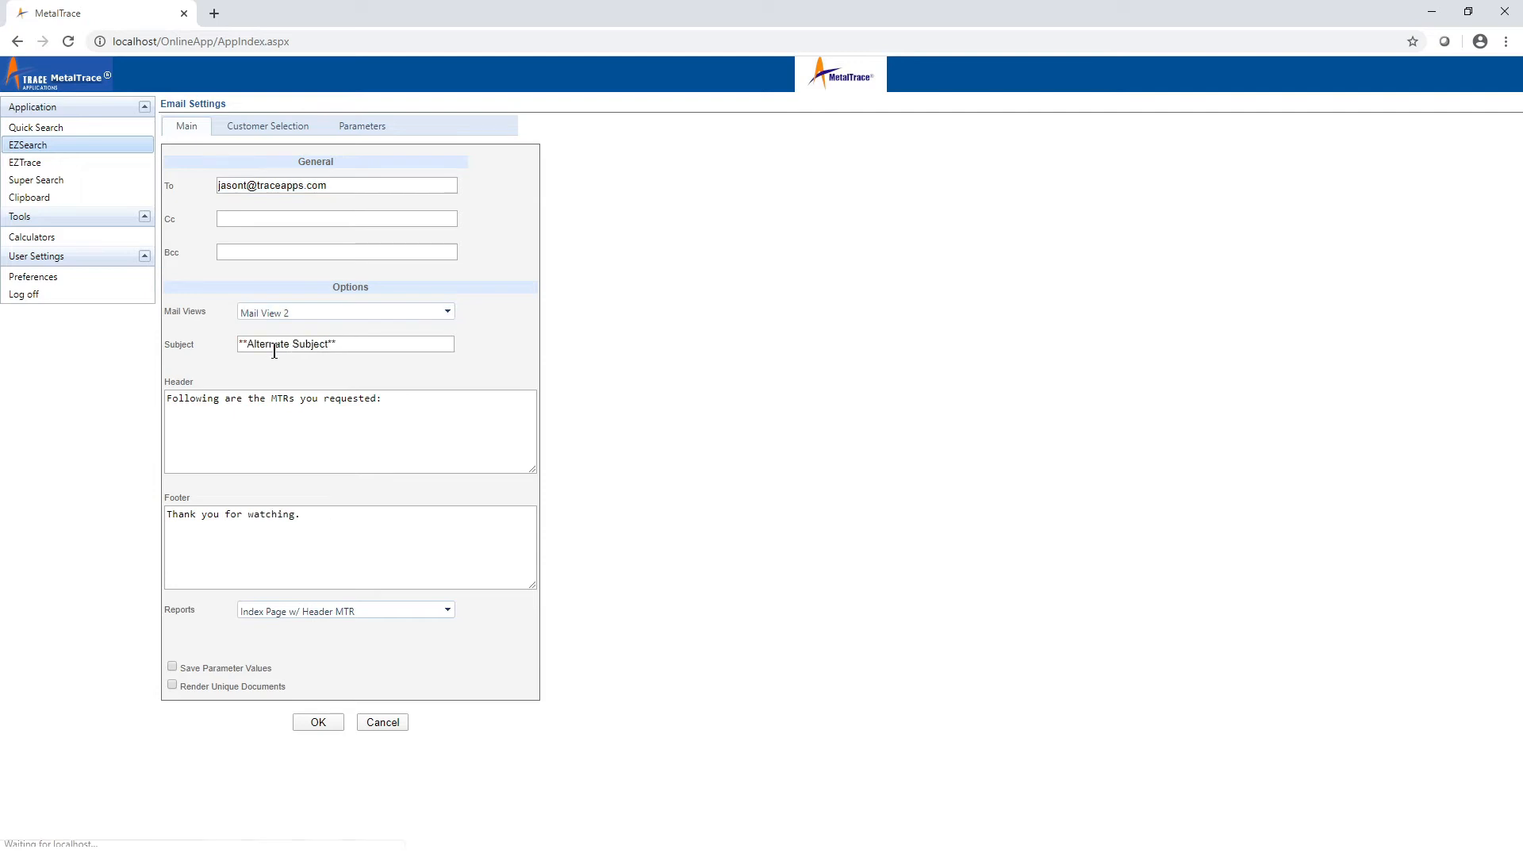
pyautogui.click(449, 312)
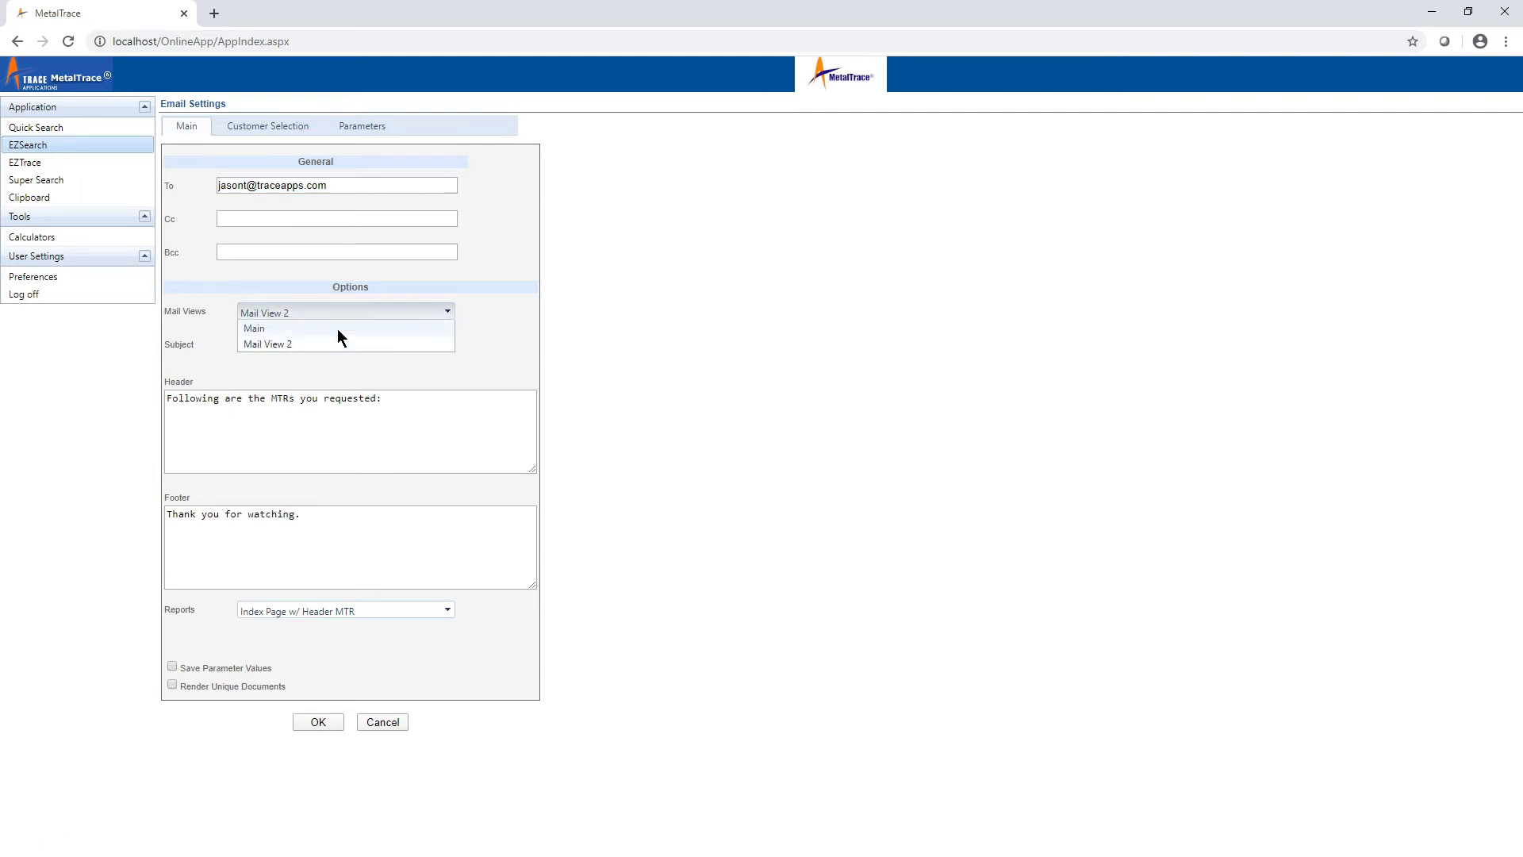
pyautogui.click(296, 325)
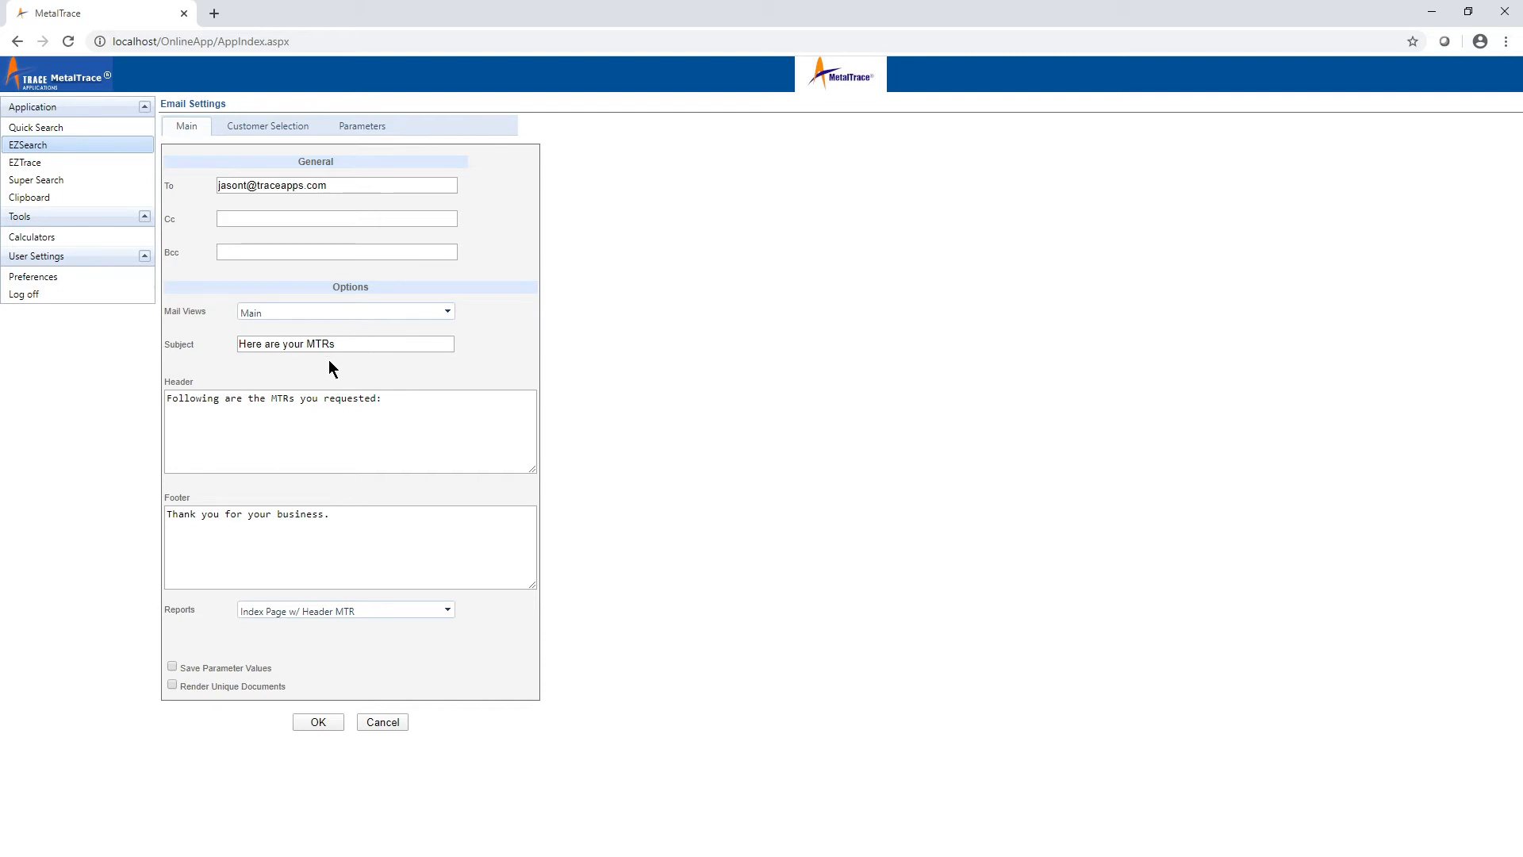
# Set the subject to "Here are your MTRs" plus the purchase order number, and choose the Index Page w/ MTR report.
pyautogui.click(350, 347)
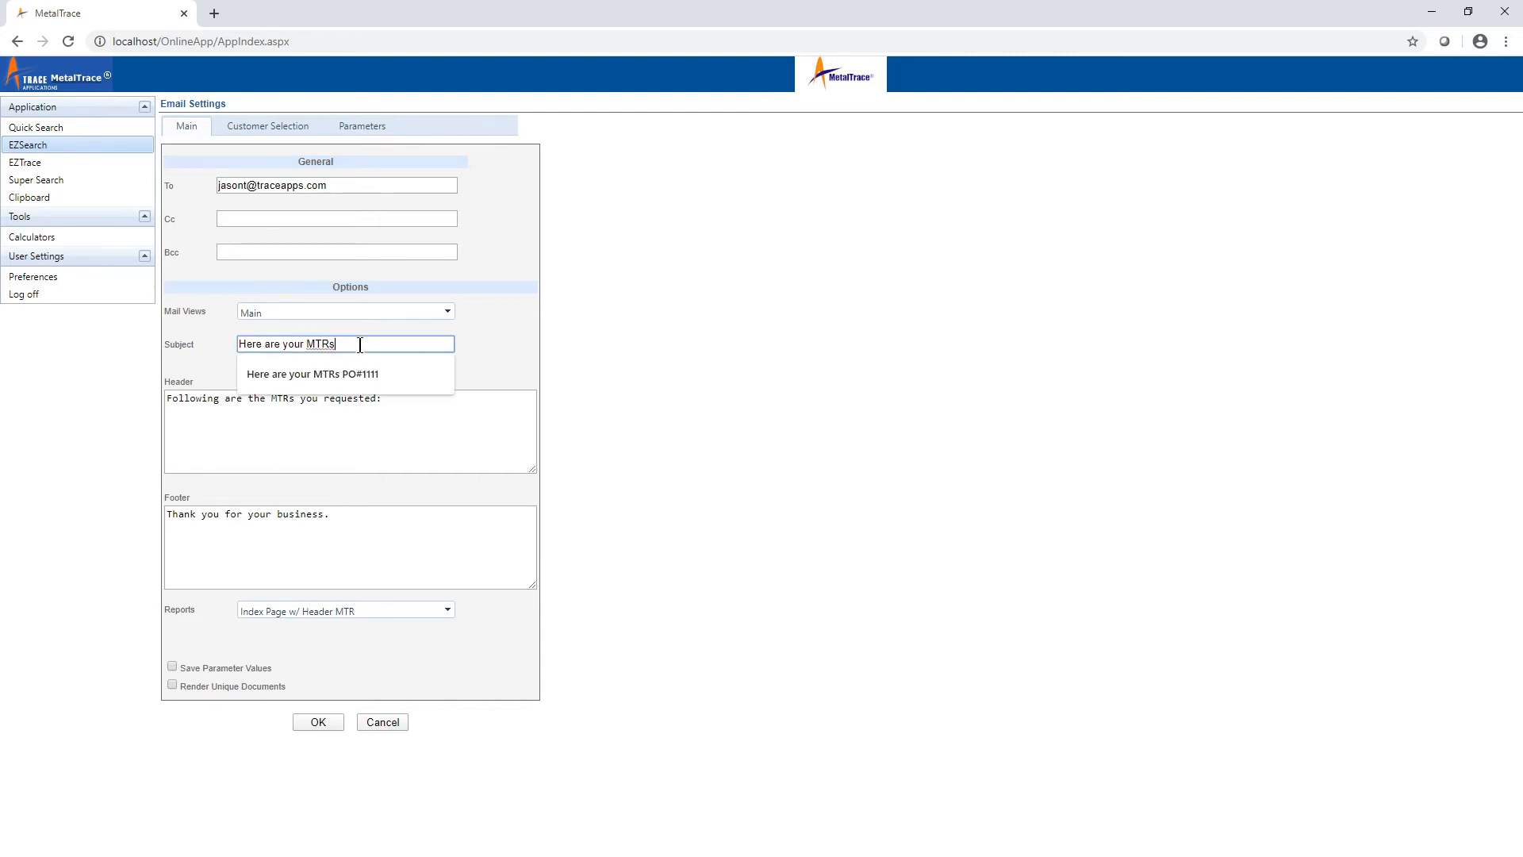
pyautogui.click(375, 378)
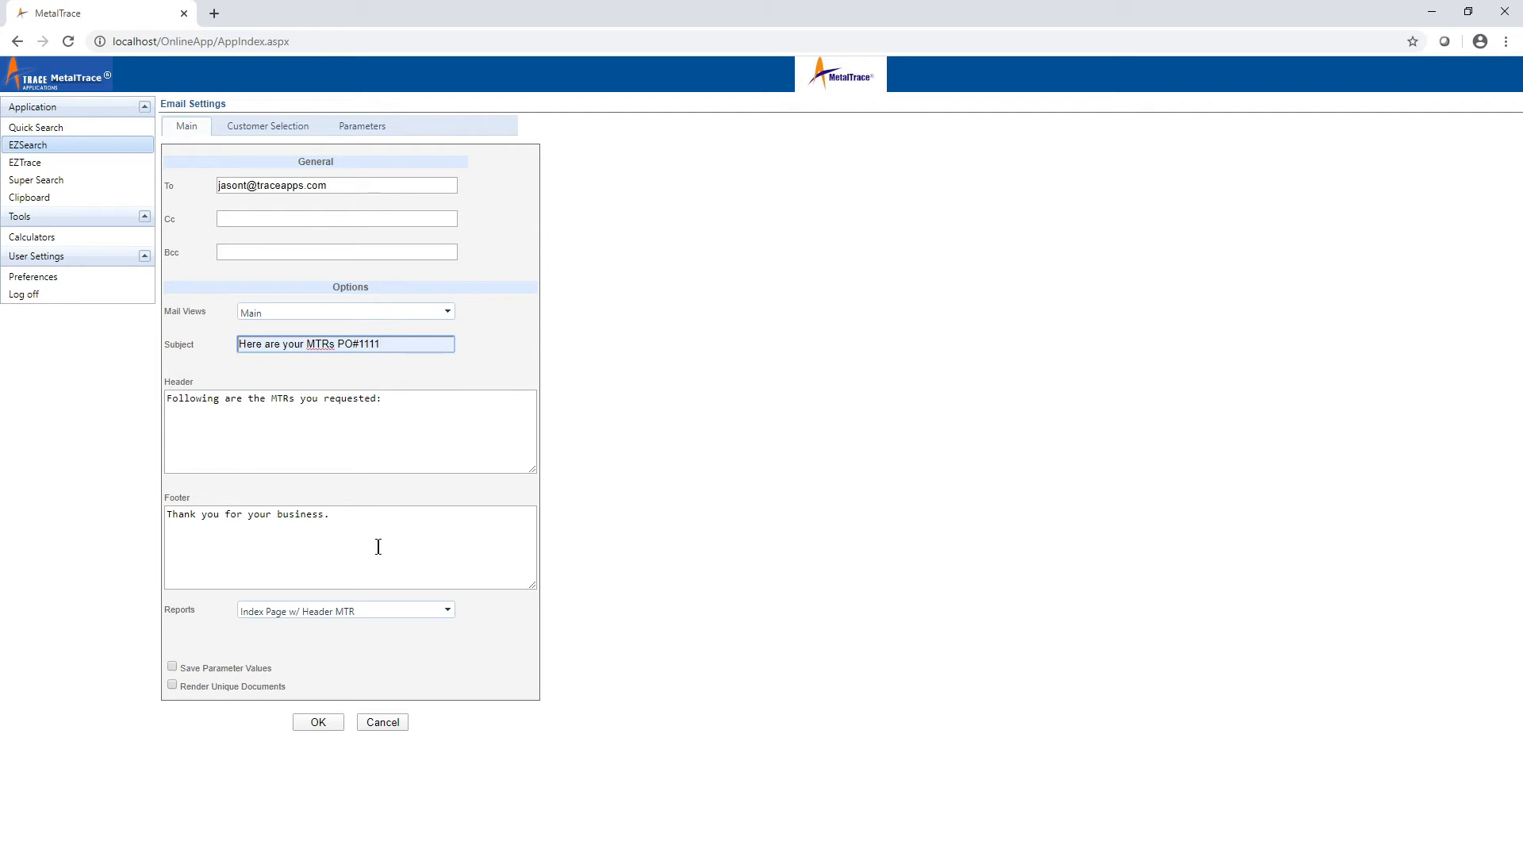
pyautogui.click(446, 611)
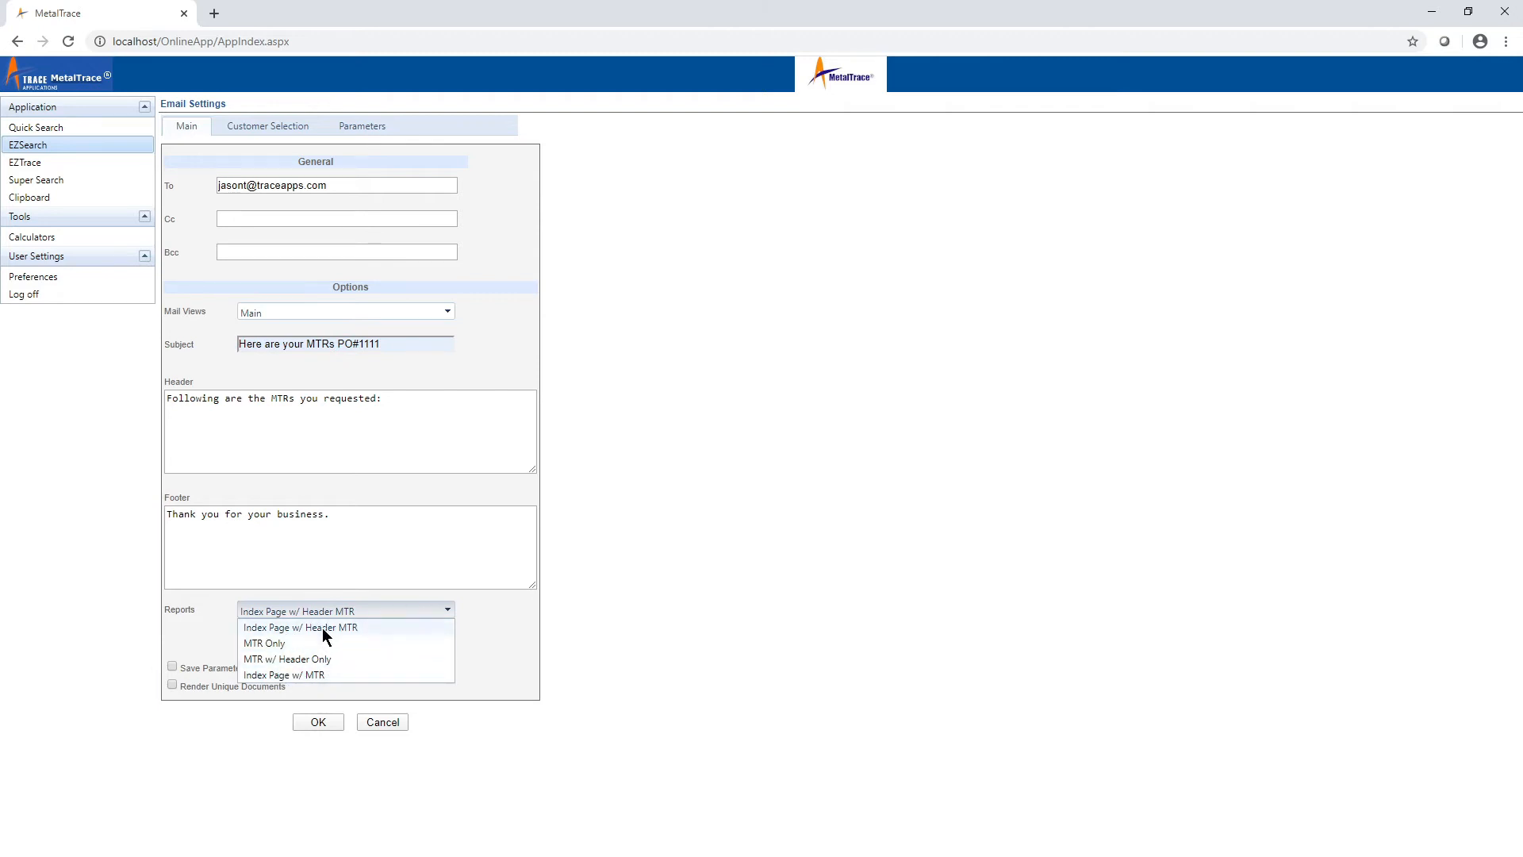
pyautogui.click(316, 671)
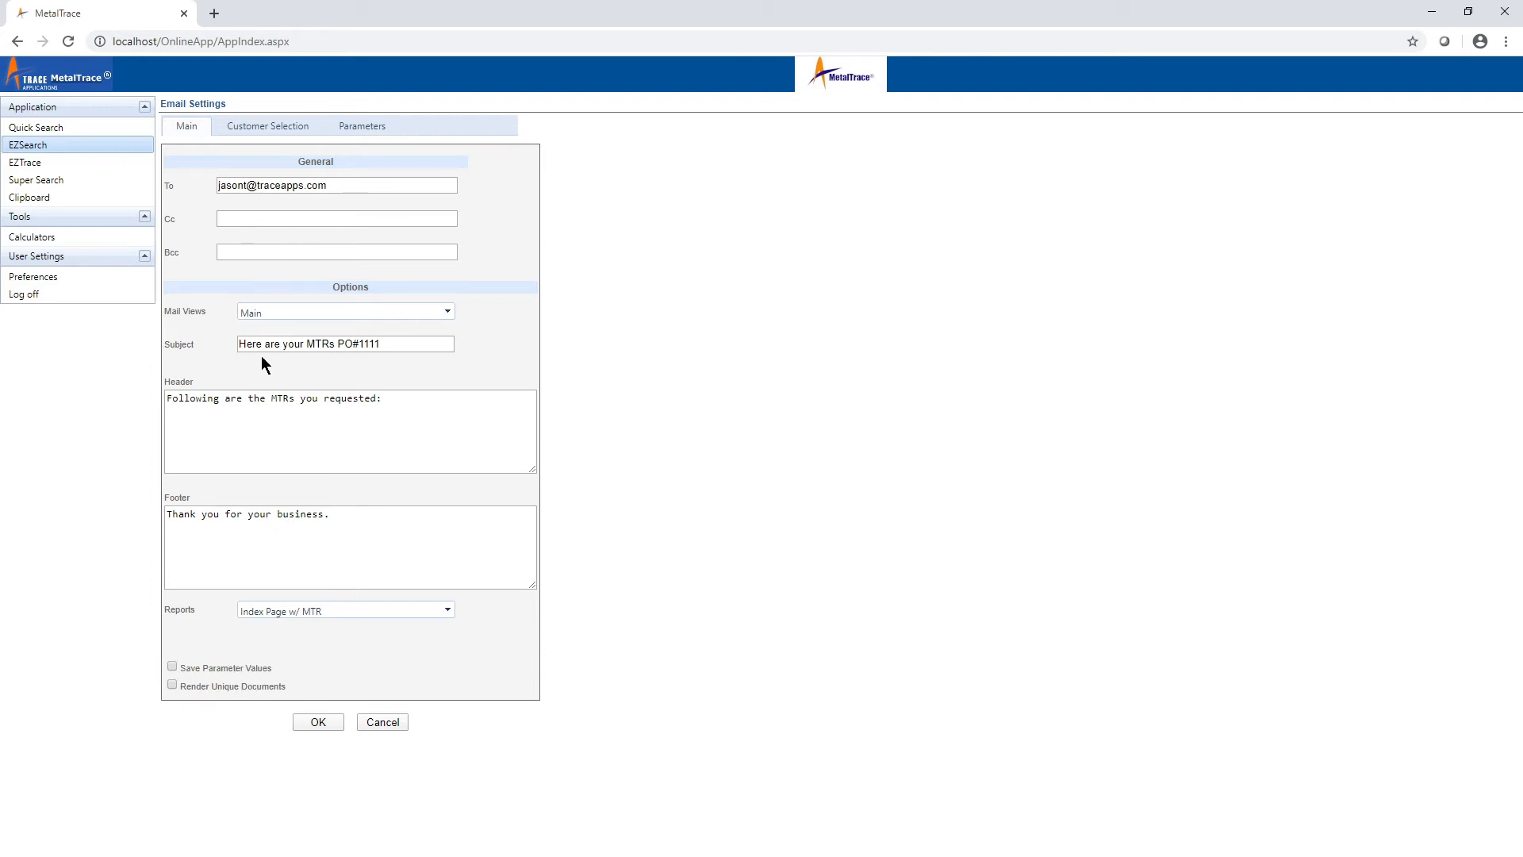
# Find METALTRACE in the customer list and select it as the email's customer.
pyautogui.click(259, 128)
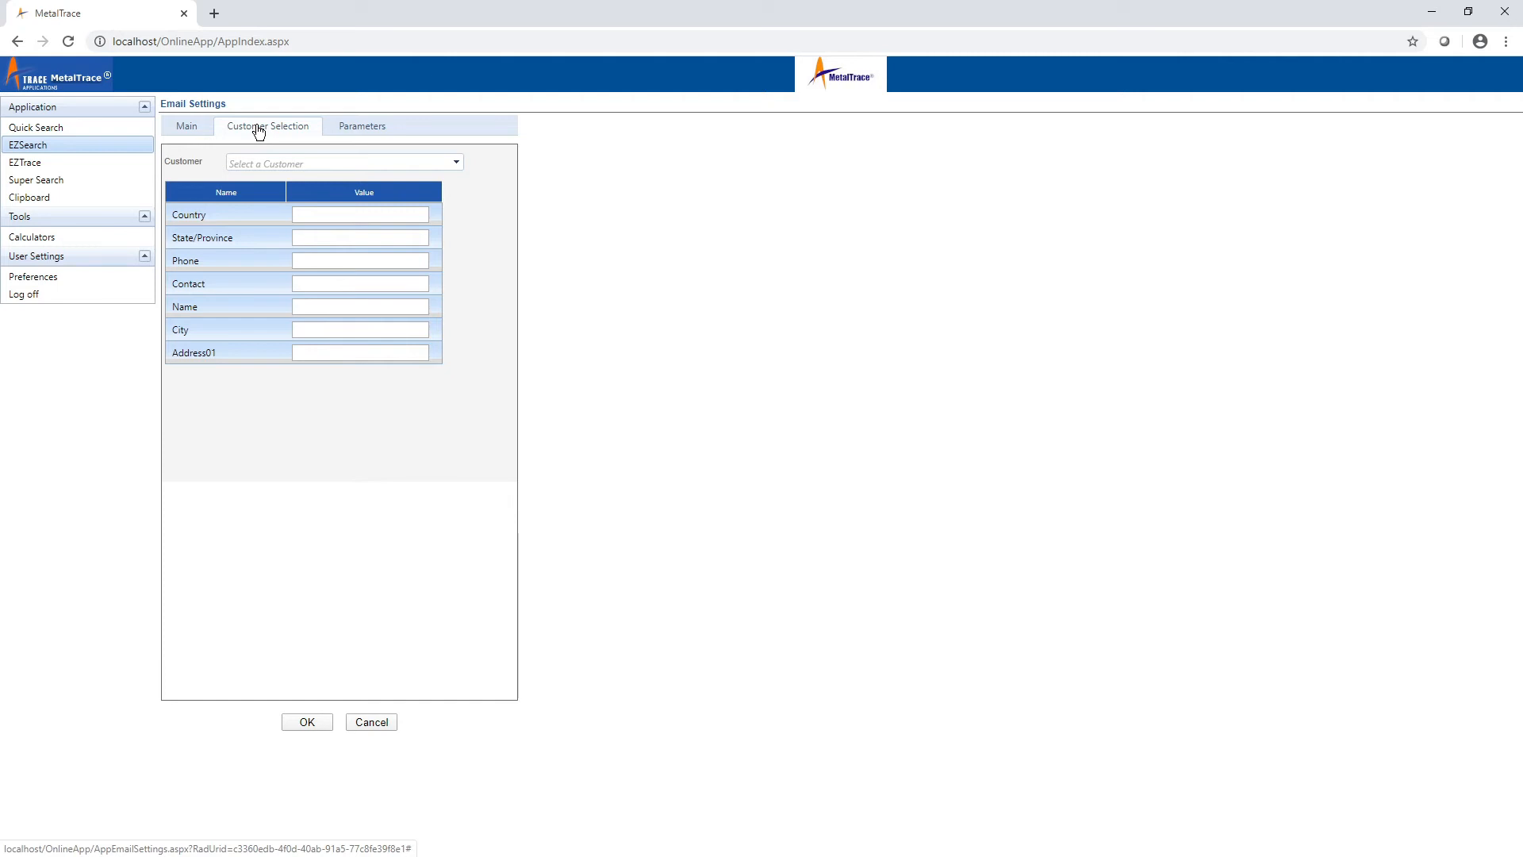
pyautogui.click(258, 161)
pyautogui.write('me')
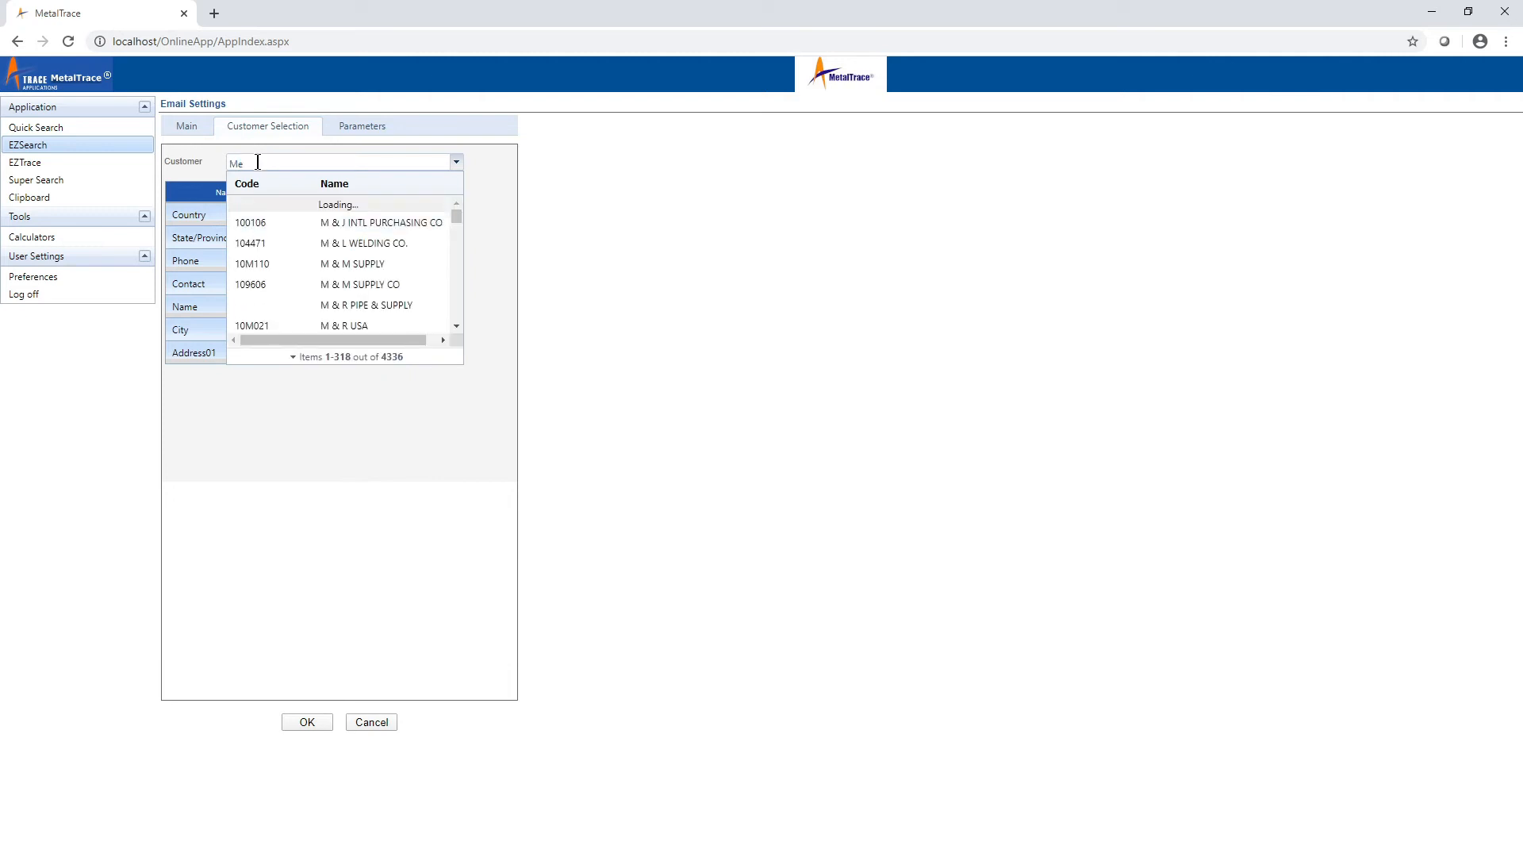
pyautogui.write('tal')
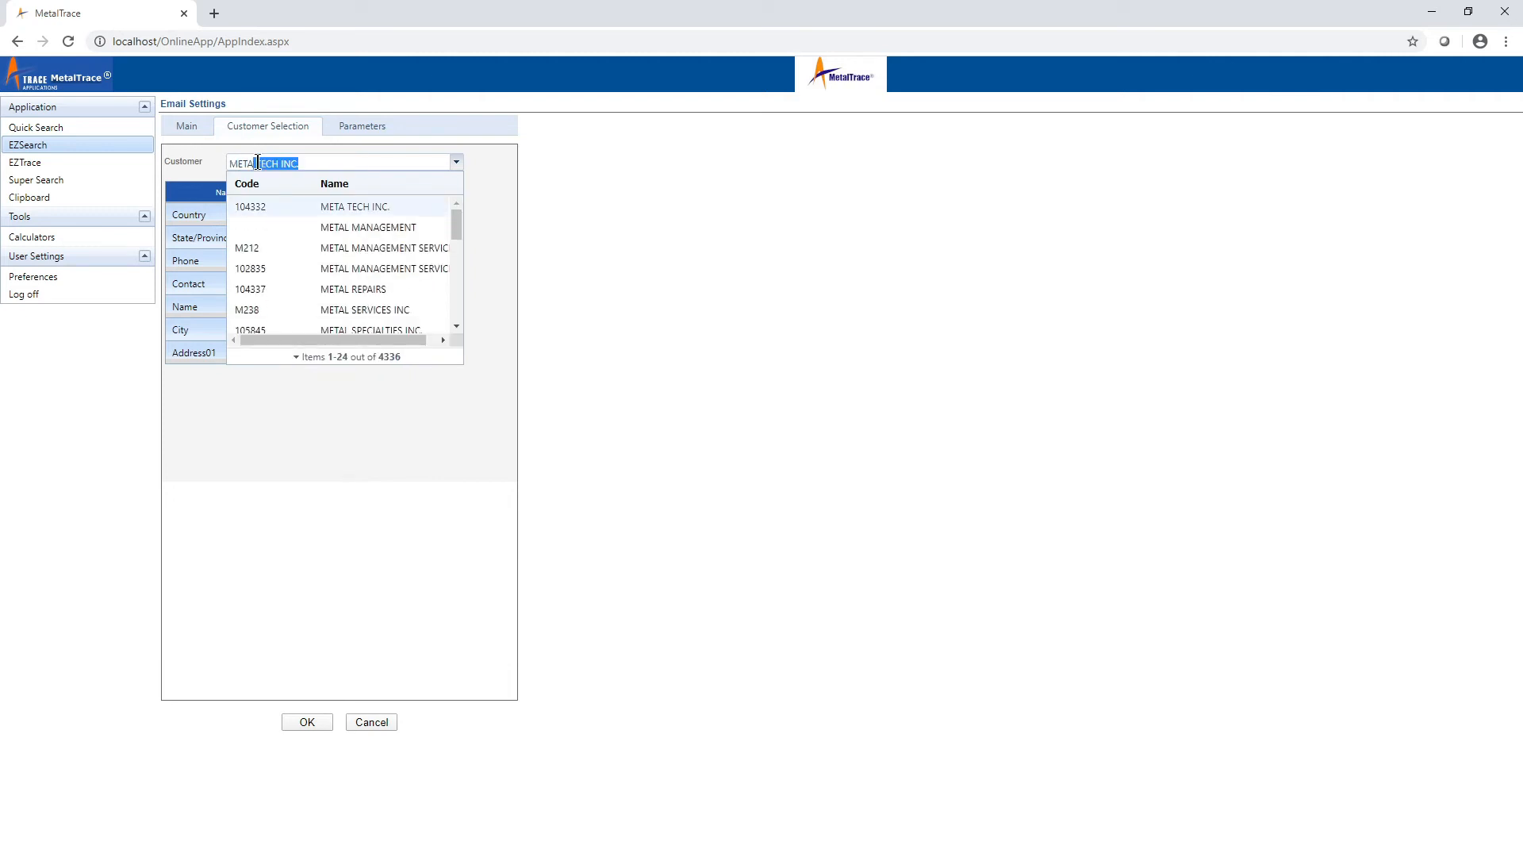
pyautogui.press('BackSpace')
pyautogui.press('BackSpace')
pyautogui.write('tr')
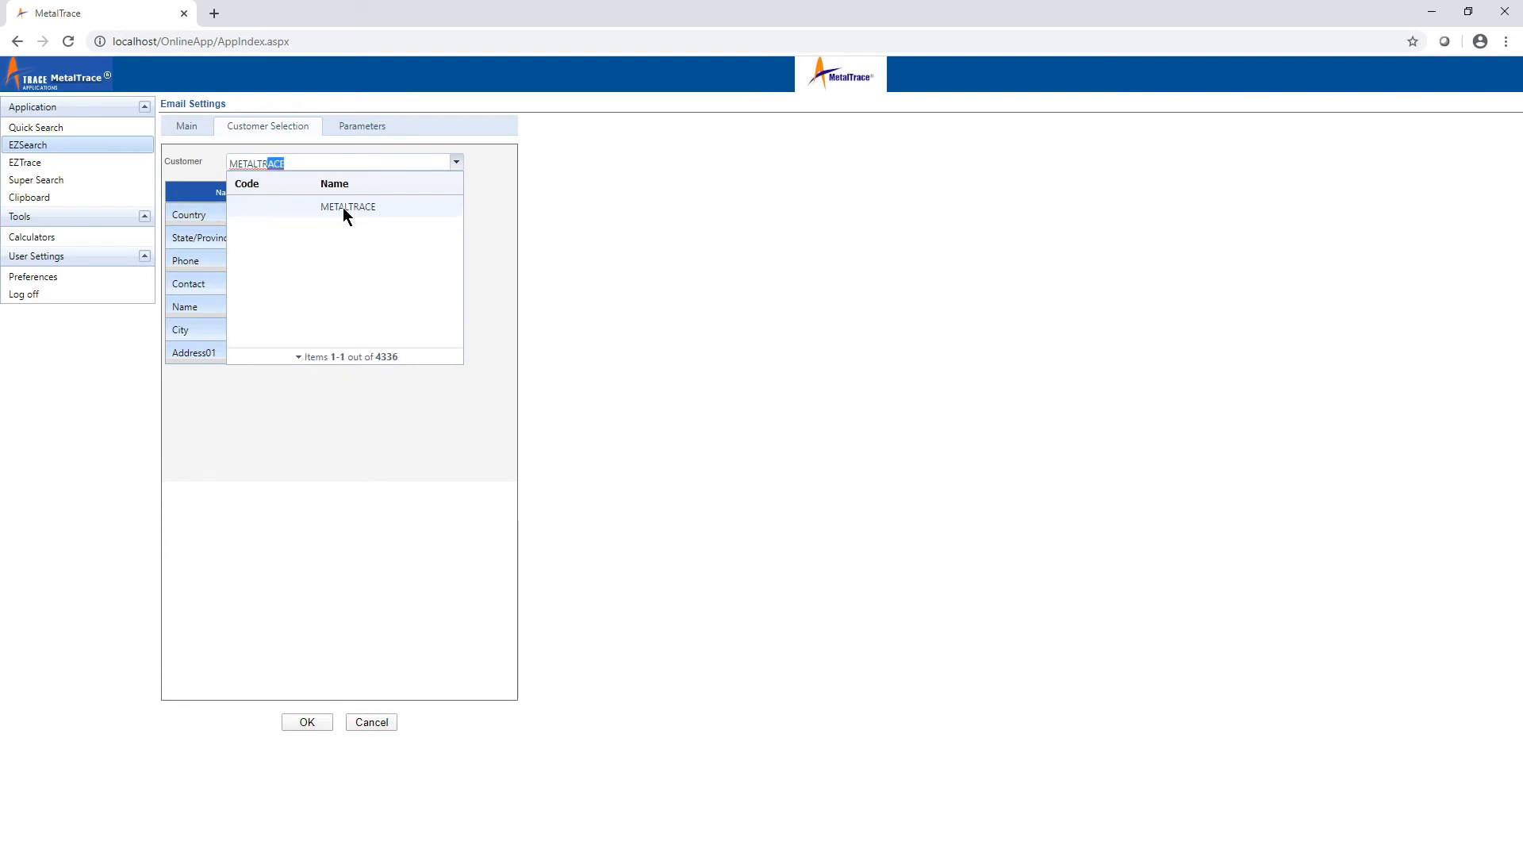
pyautogui.click(394, 207)
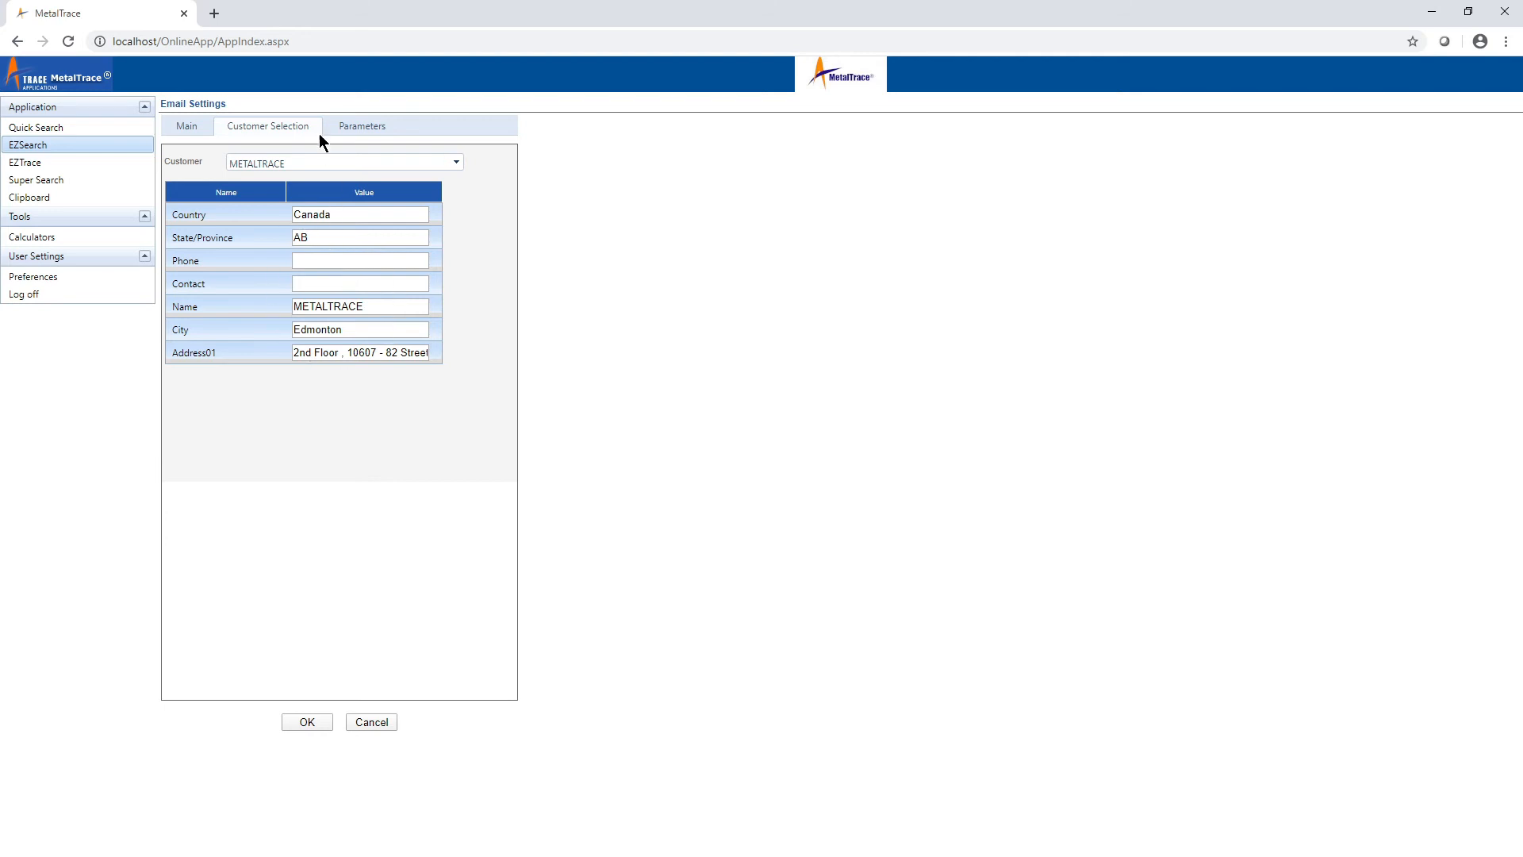
# Enter NOTES as the Comments value for the cover page.
pyautogui.click(377, 128)
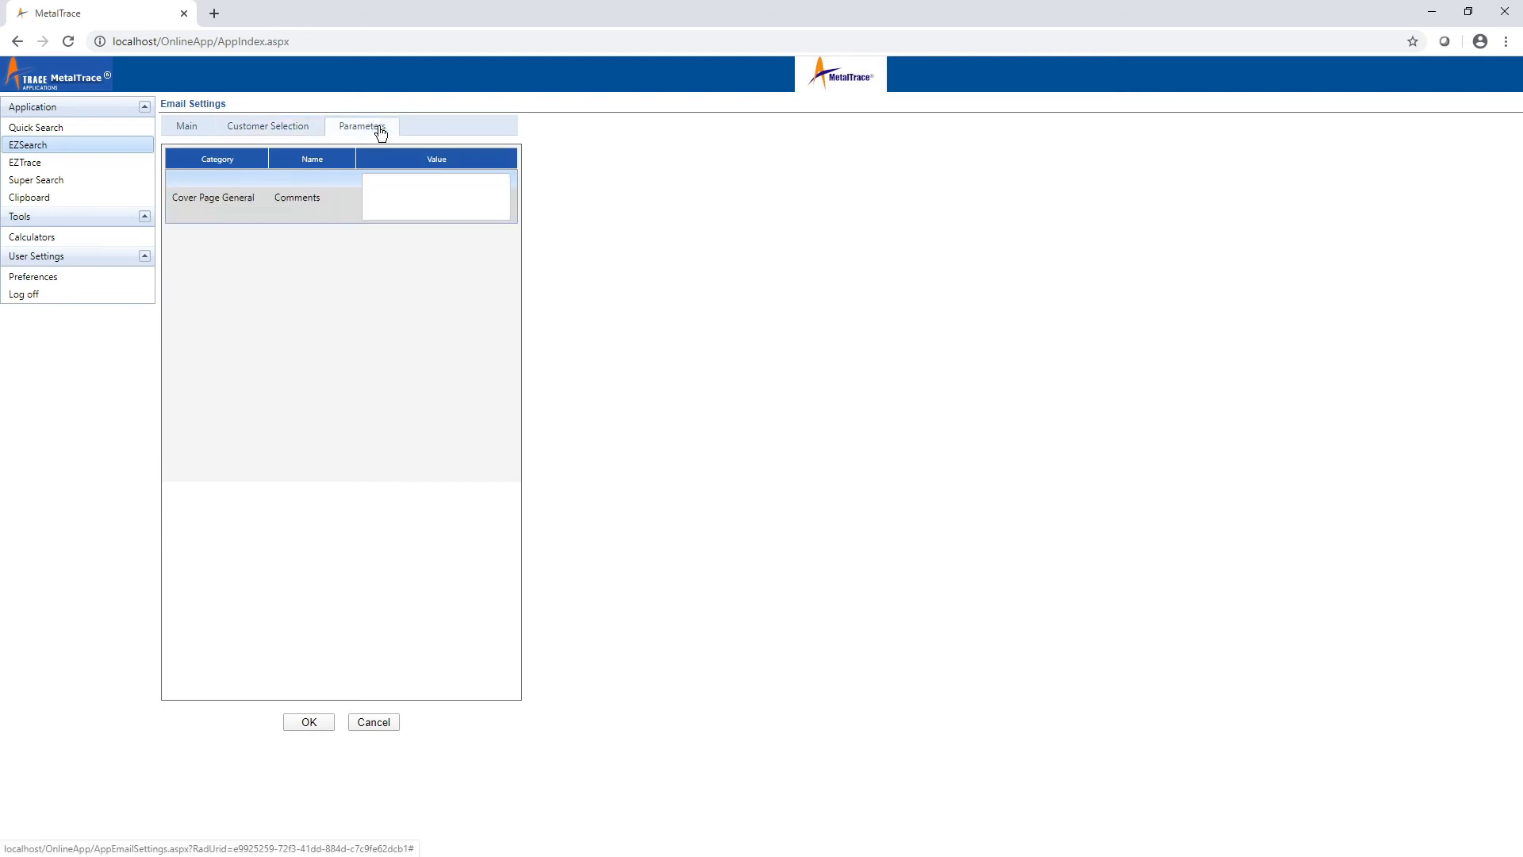
pyautogui.click(404, 186)
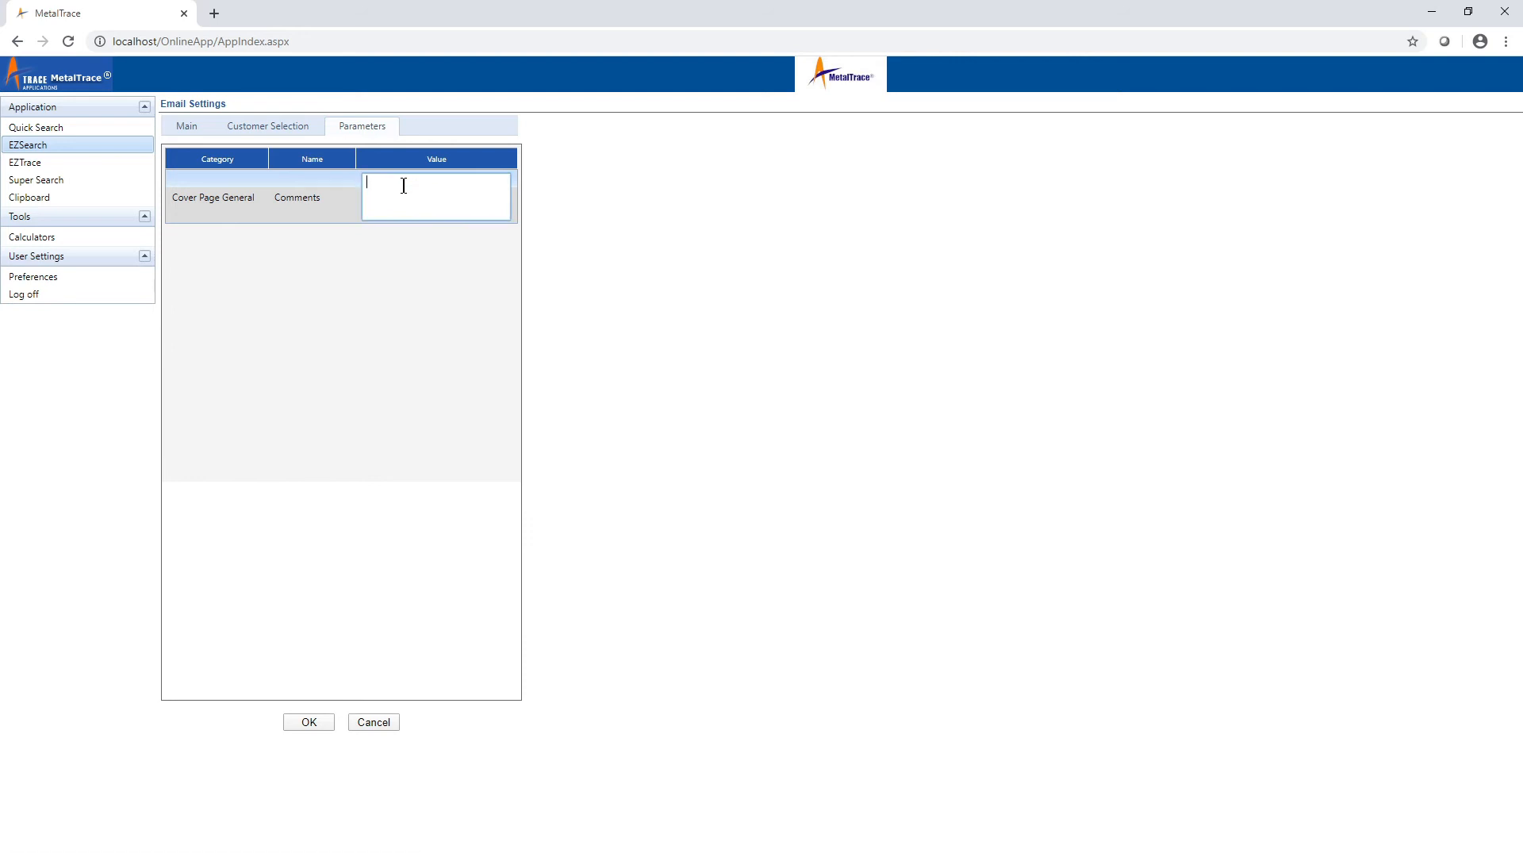
pyautogui.write('NOTES')
# Enable Save Parameter Values and Render Unique Documents, and submit the email.
pyautogui.click(185, 127)
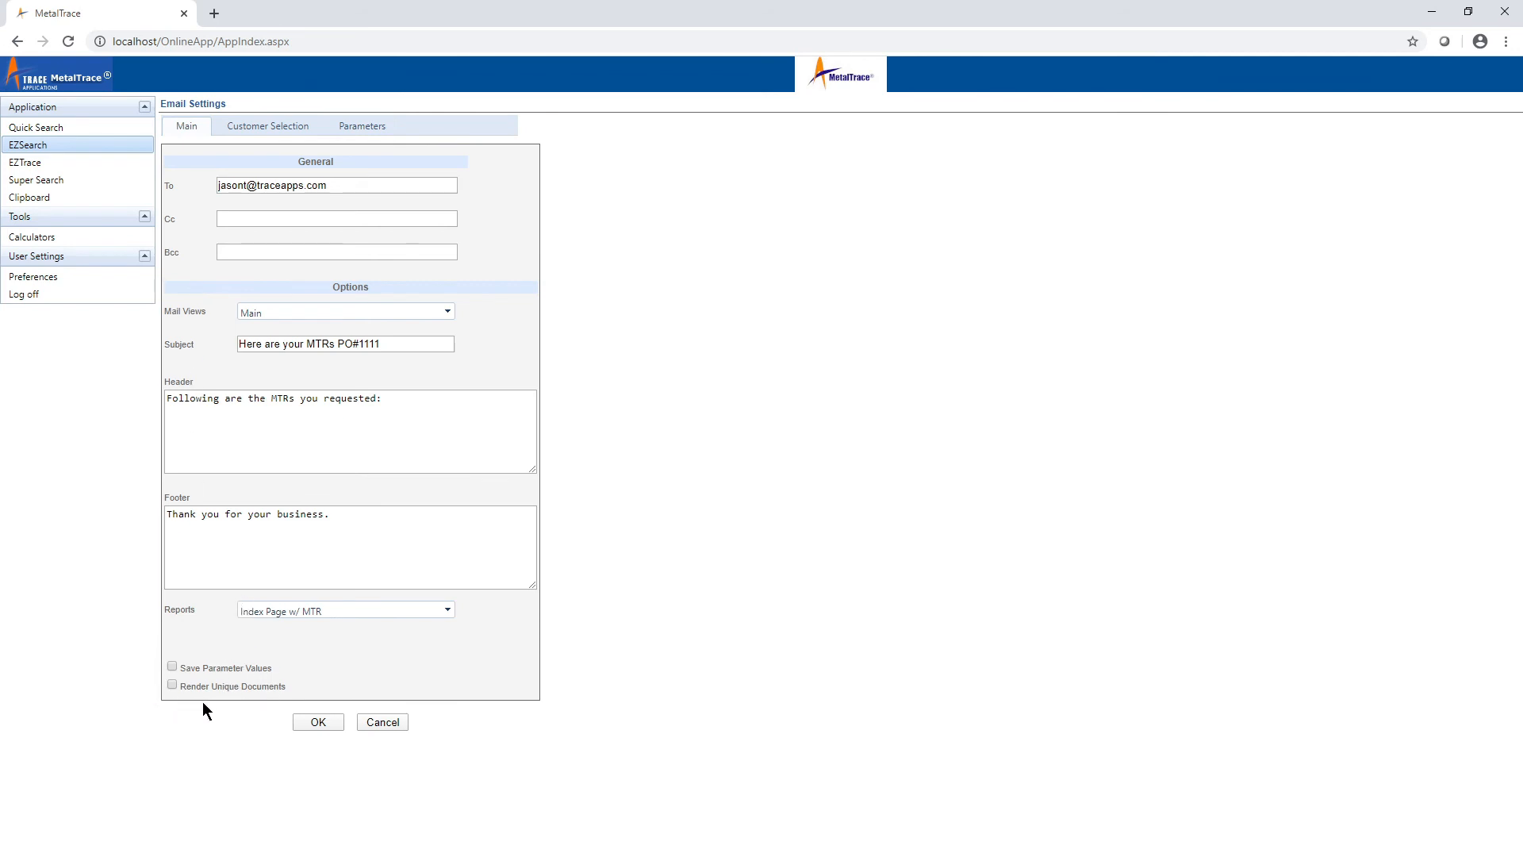
pyautogui.click(176, 666)
pyautogui.click(362, 125)
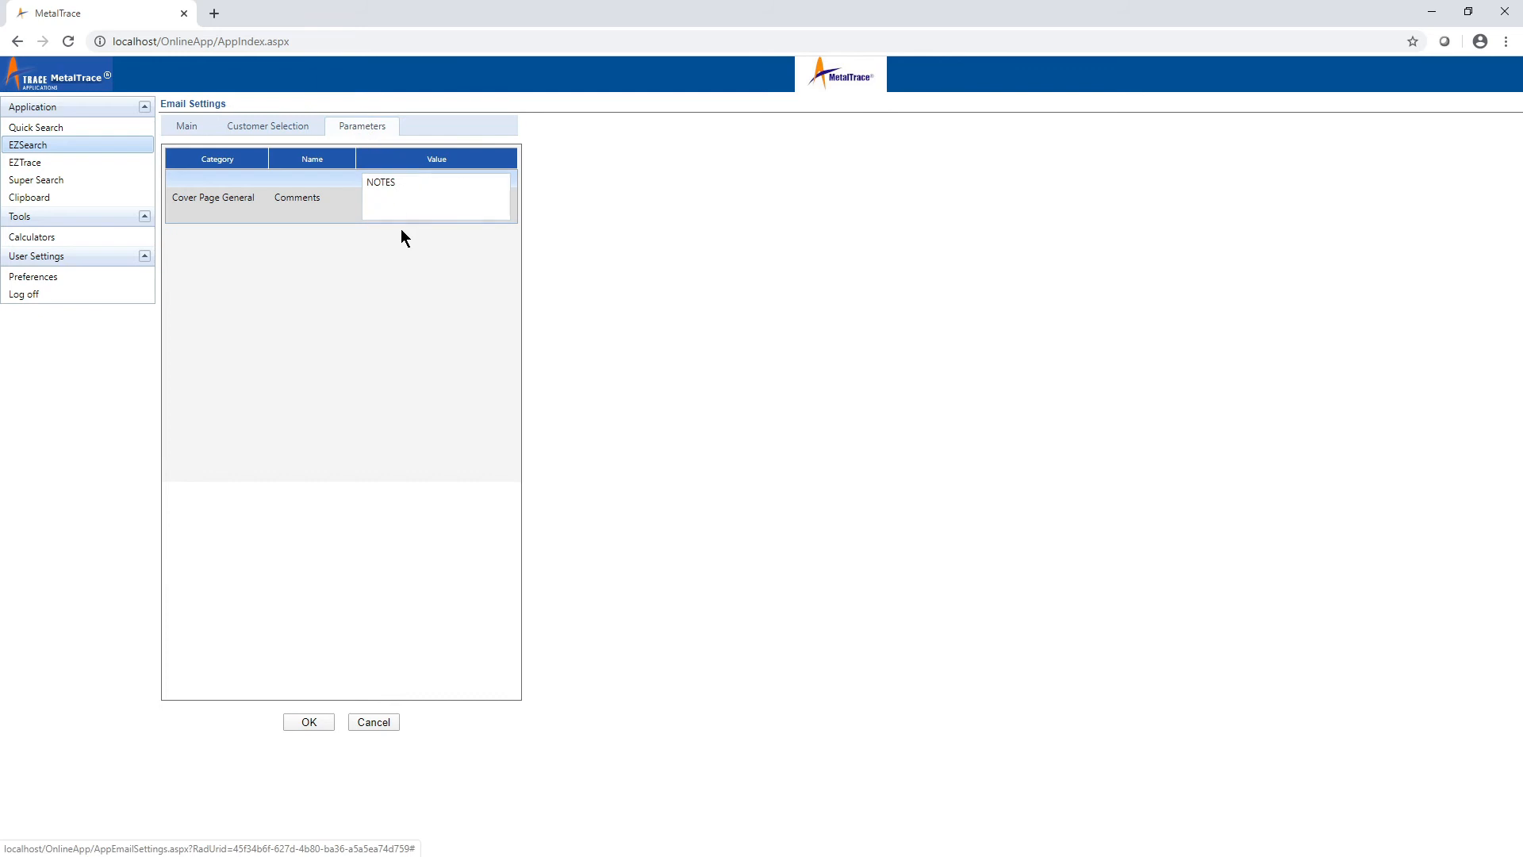
pyautogui.click(187, 126)
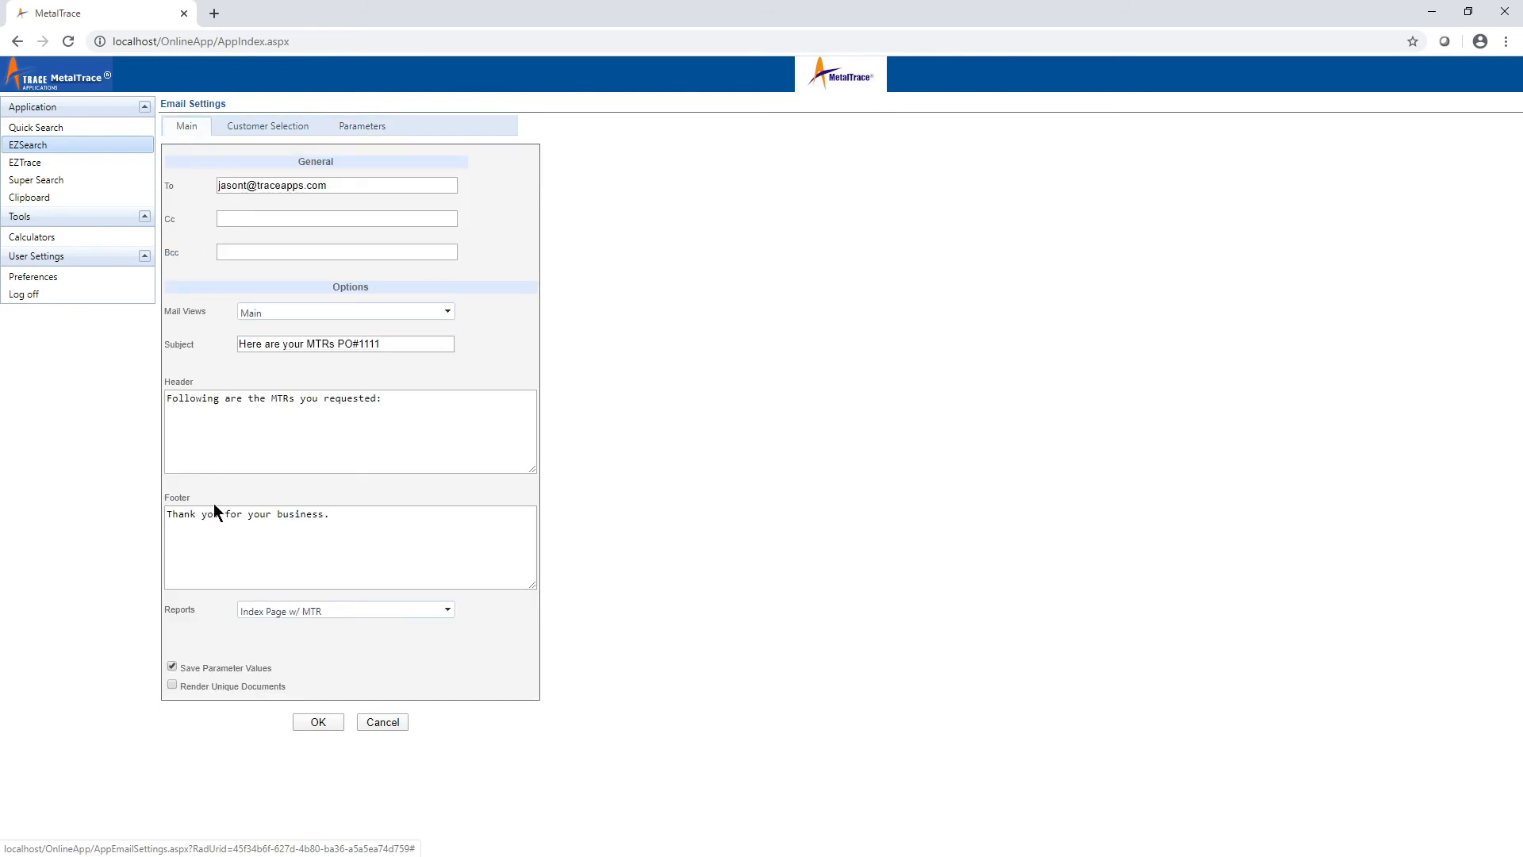
pyautogui.click(171, 685)
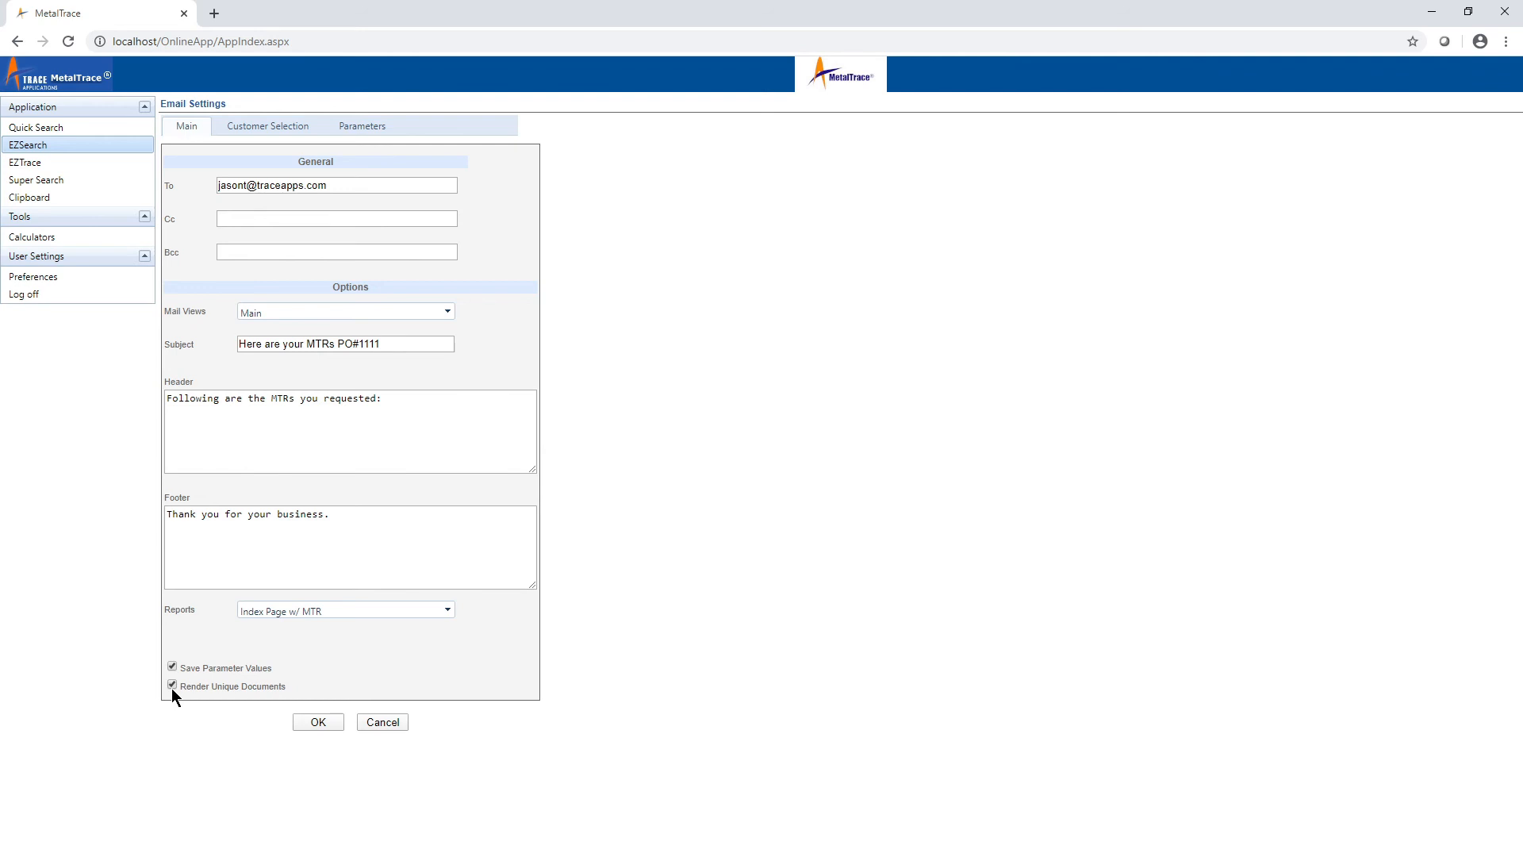
pyautogui.click(318, 720)
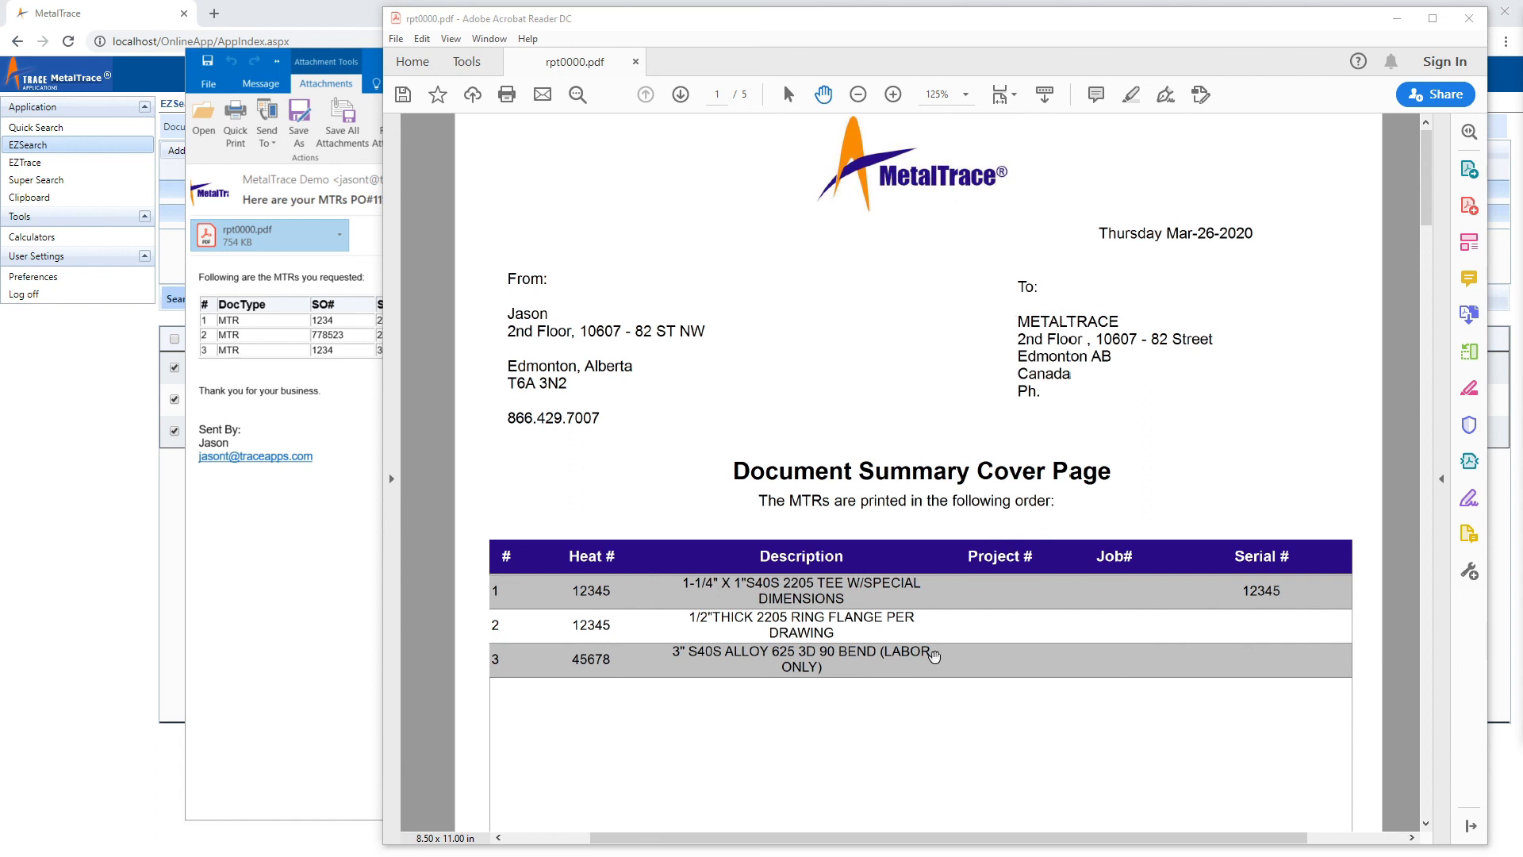
# Look through the cover page and mill test reports in the emailed rpt0000.pdf.
pyautogui.moveTo(1425, 230); pyautogui.dragTo(1423, 630)
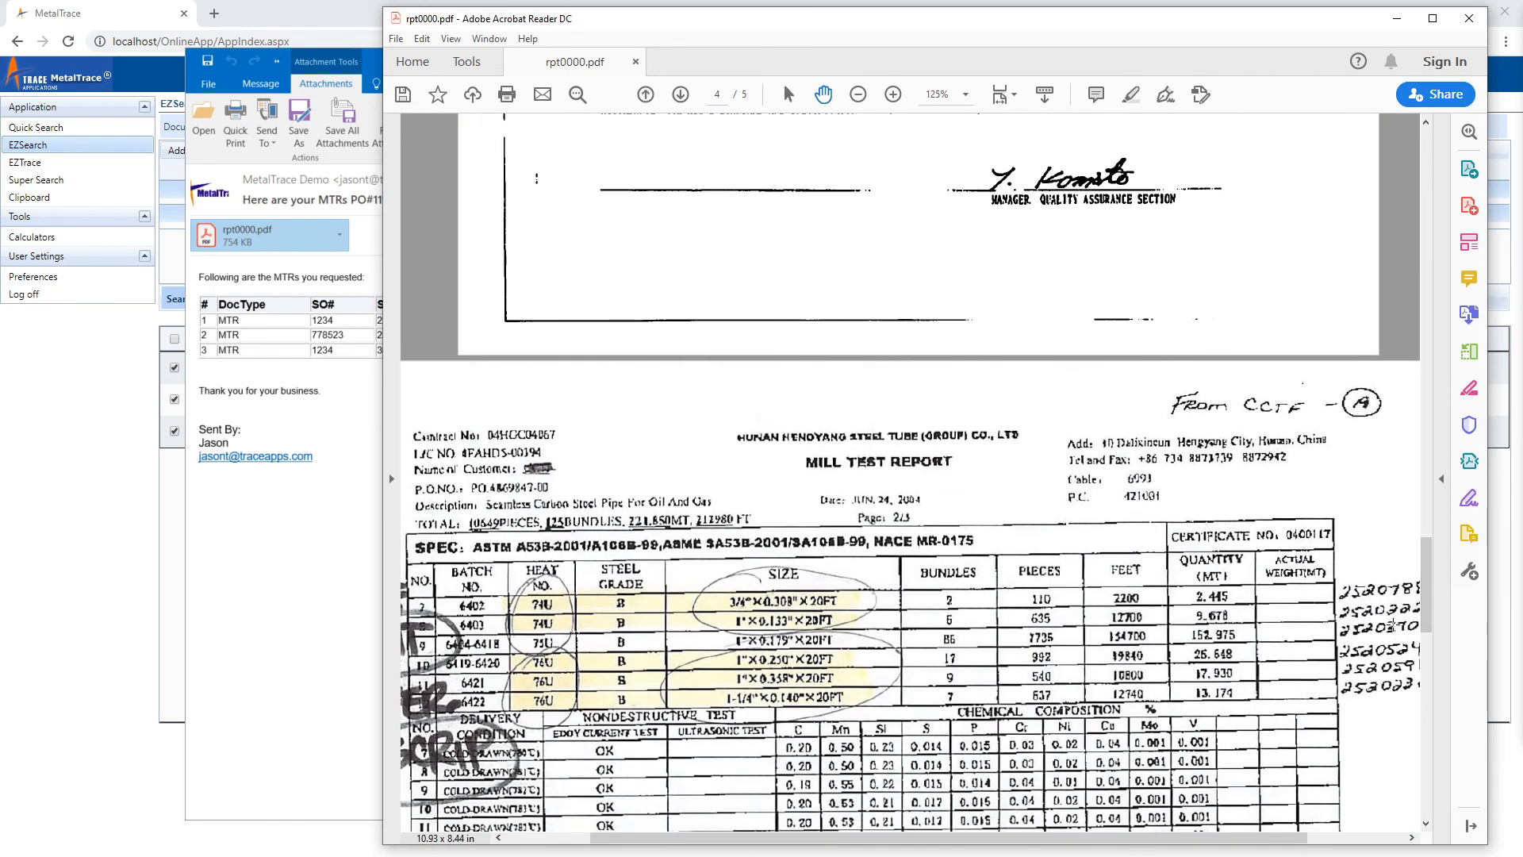